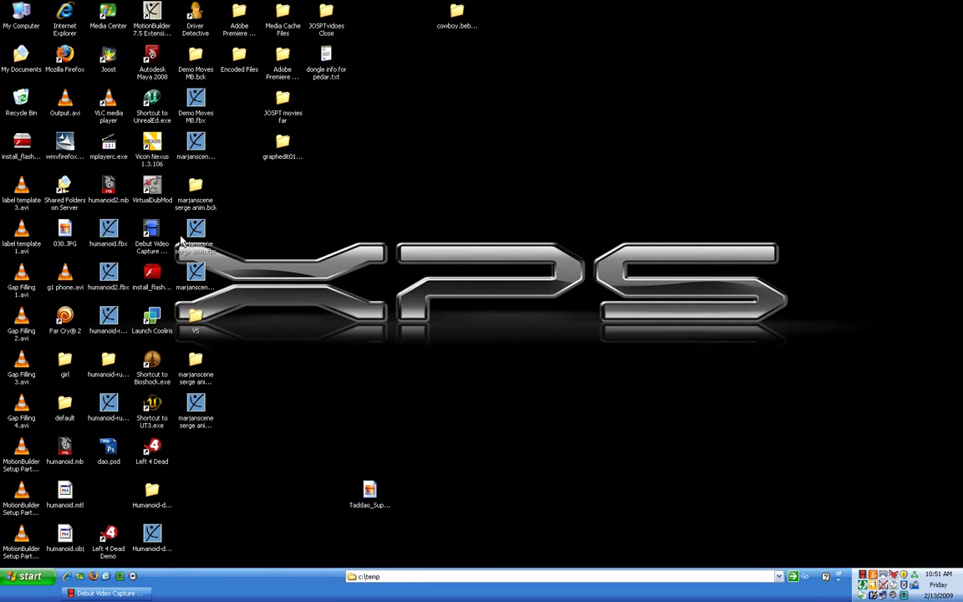
# Step: Navigate Windows Explorer to \\calcifer\HS 601\Course Information\Vicon Database
pyautogui.press('super+e')
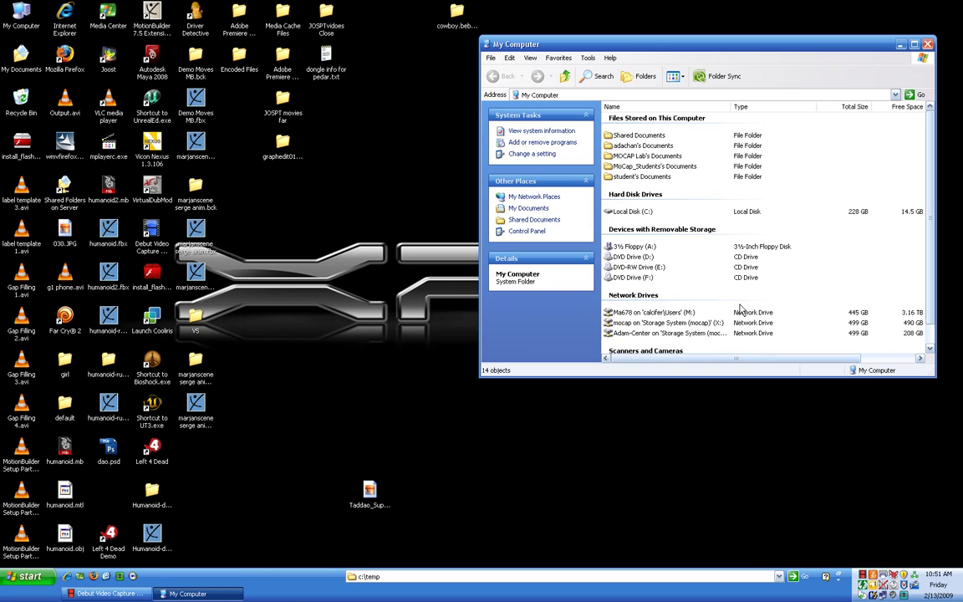
pyautogui.doubleClick(691, 333)
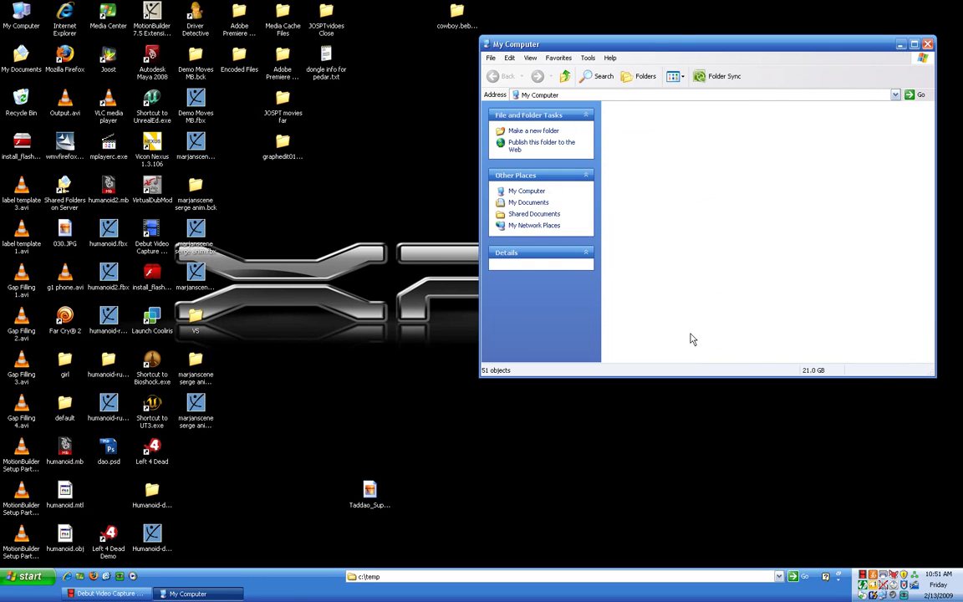
pyautogui.click(566, 77)
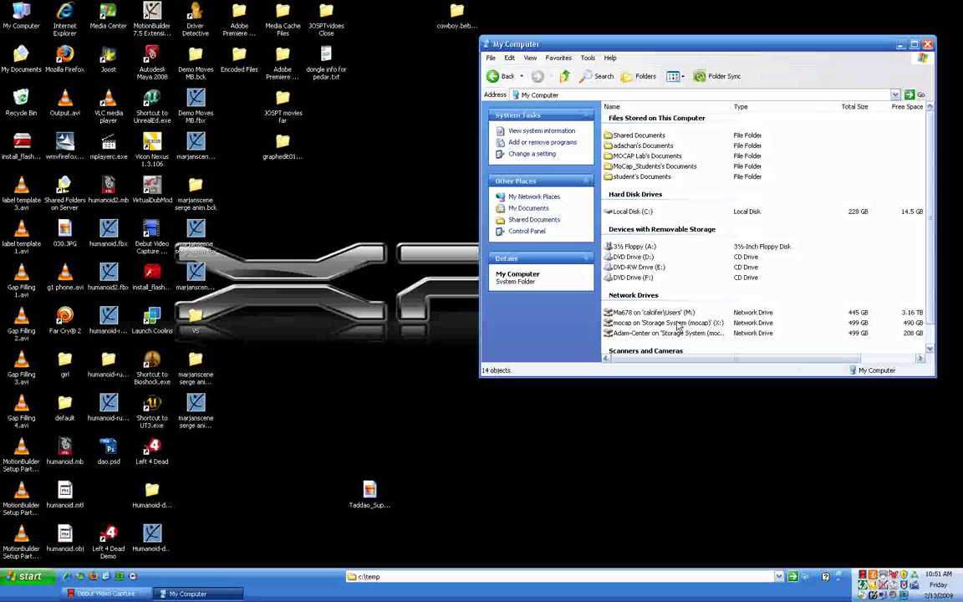
pyautogui.click(543, 96)
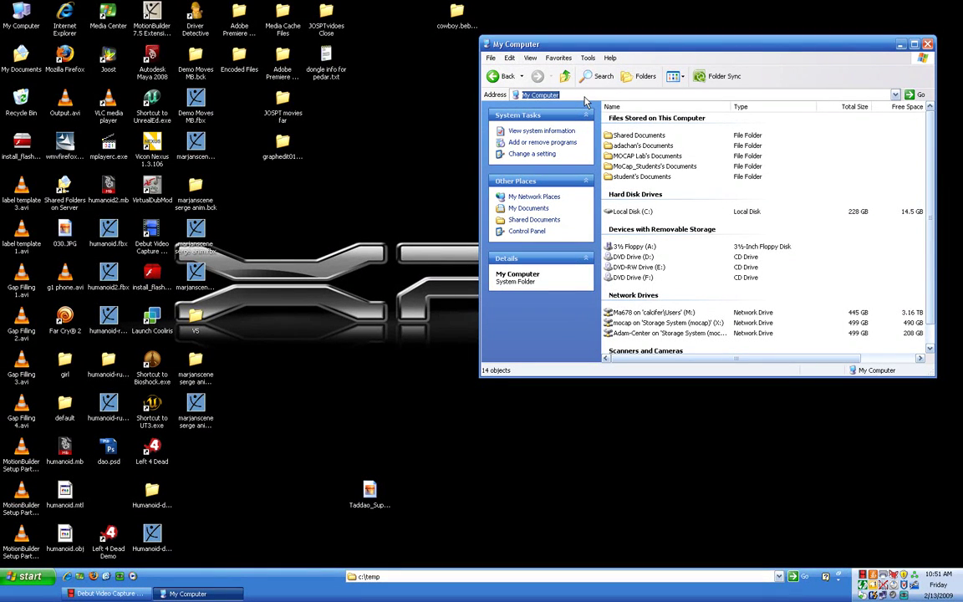
pyautogui.write('\\\\c')
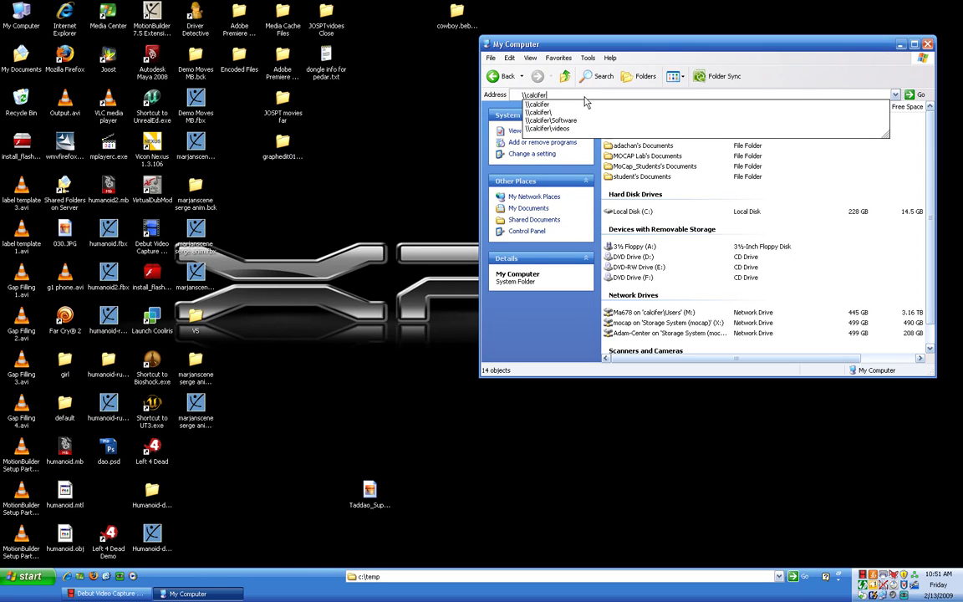
pyautogui.write('alcifer')
pyautogui.press('Return')
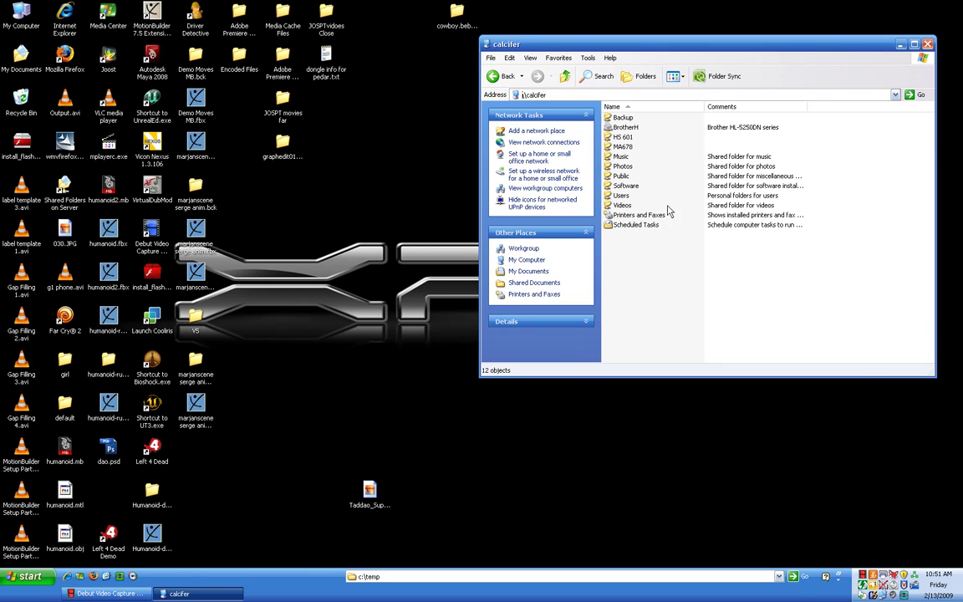
pyautogui.doubleClick(623, 137)
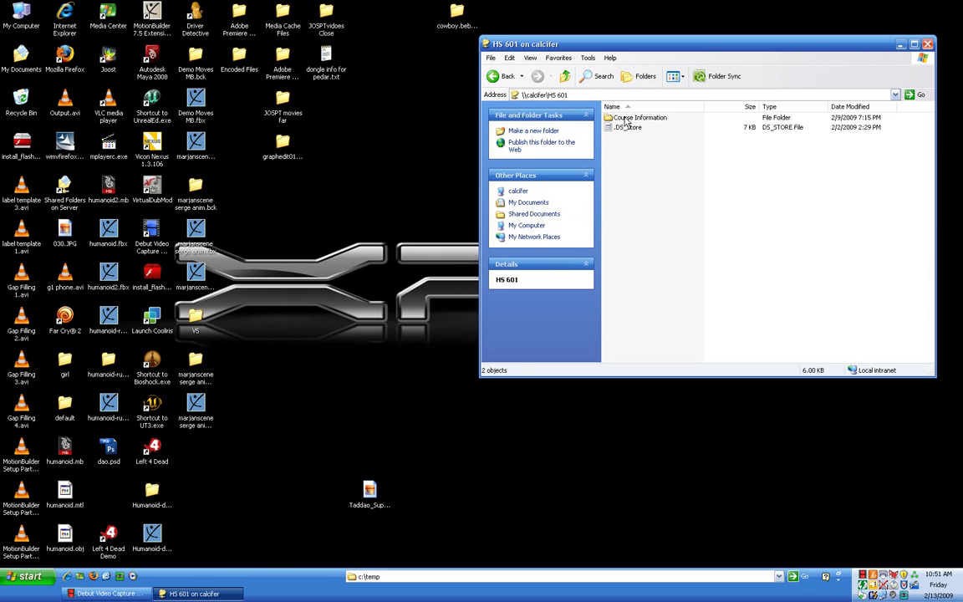
pyautogui.doubleClick(626, 119)
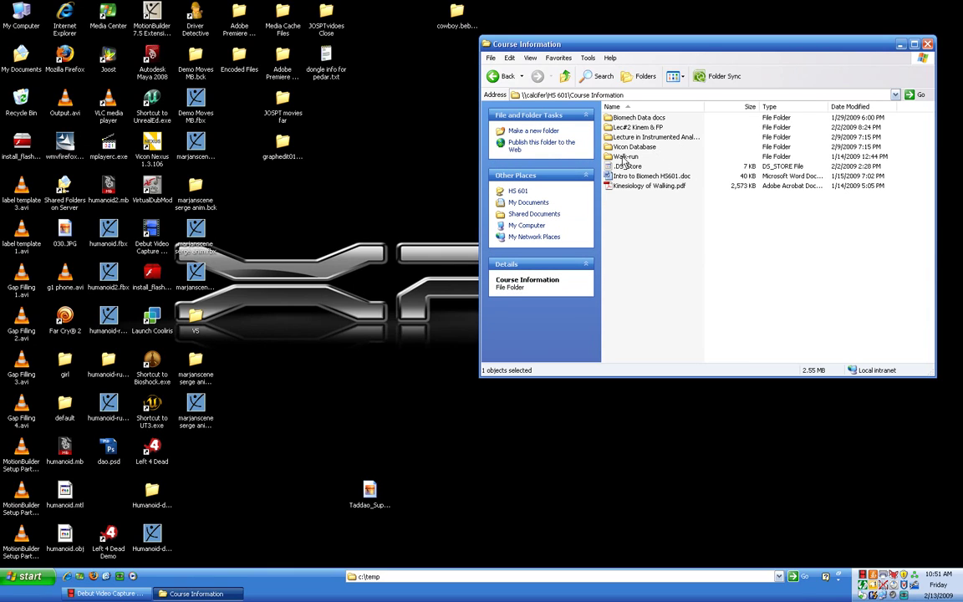
pyautogui.doubleClick(632, 148)
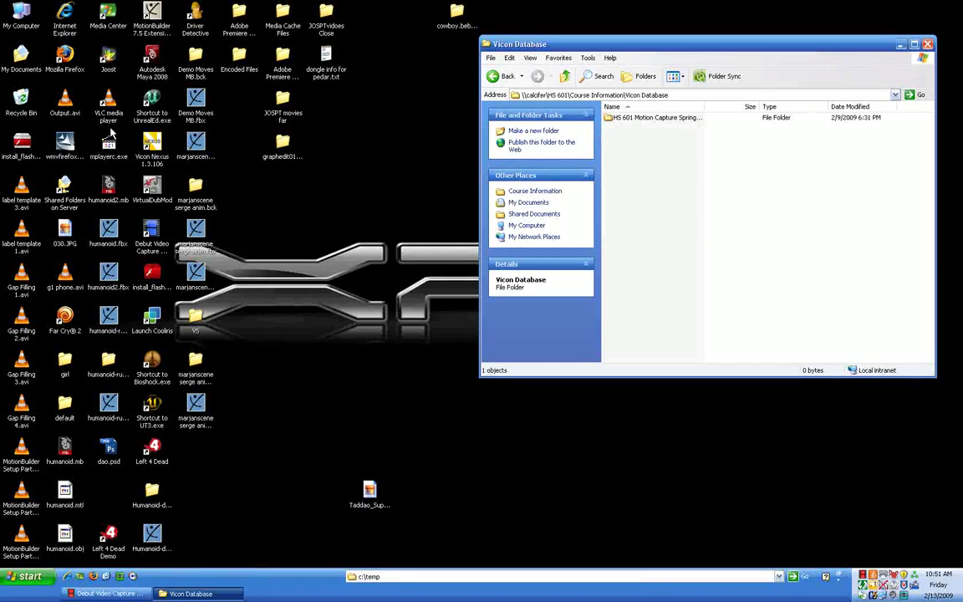
# Step: Open the local My Documents\Vicon\HS 601 Motion Capture Spring 2009 folder in a second window, keeping Vicon Database in front
pyautogui.doubleClick(18, 18)
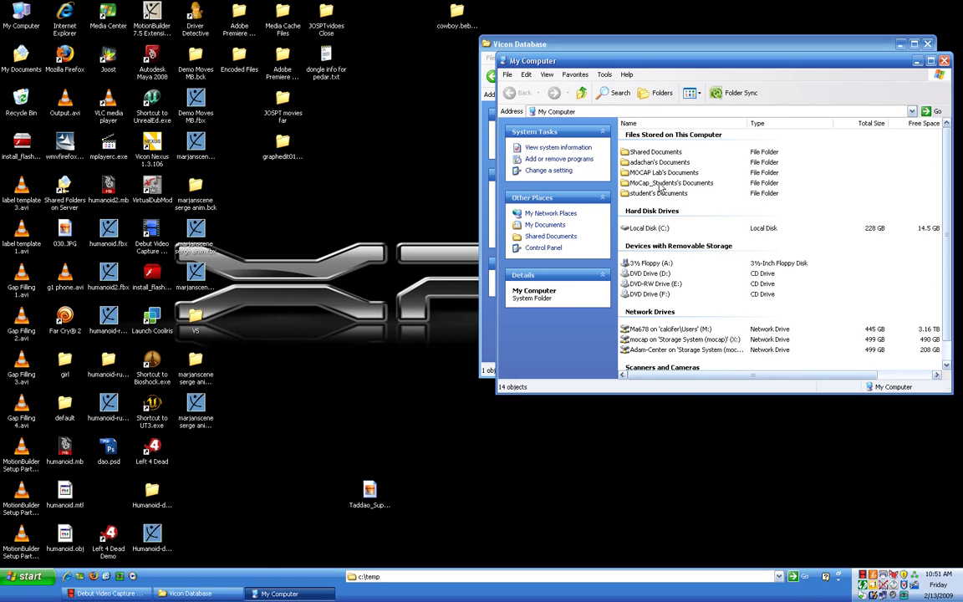
pyautogui.doubleClick(659, 183)
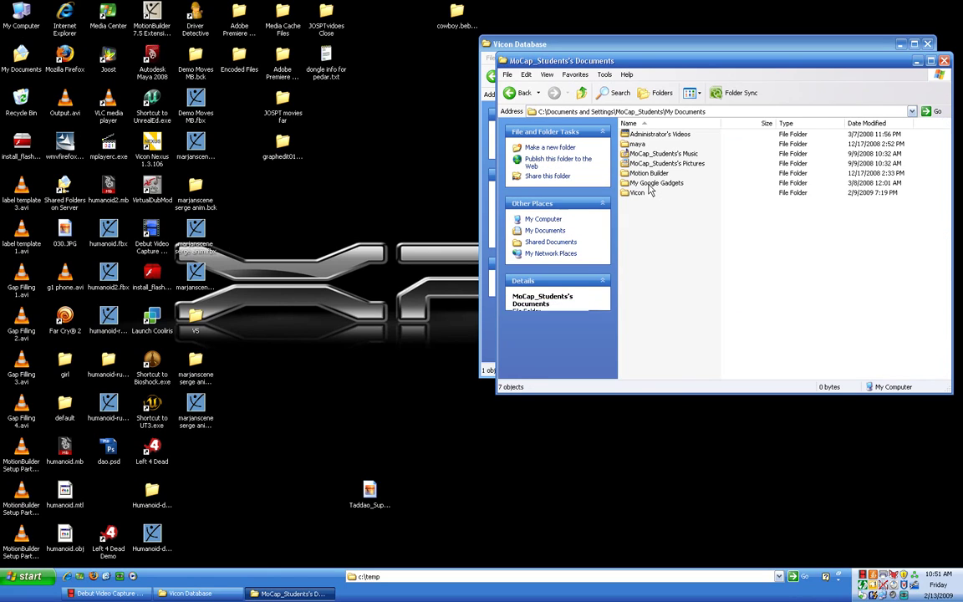
pyautogui.doubleClick(640, 193)
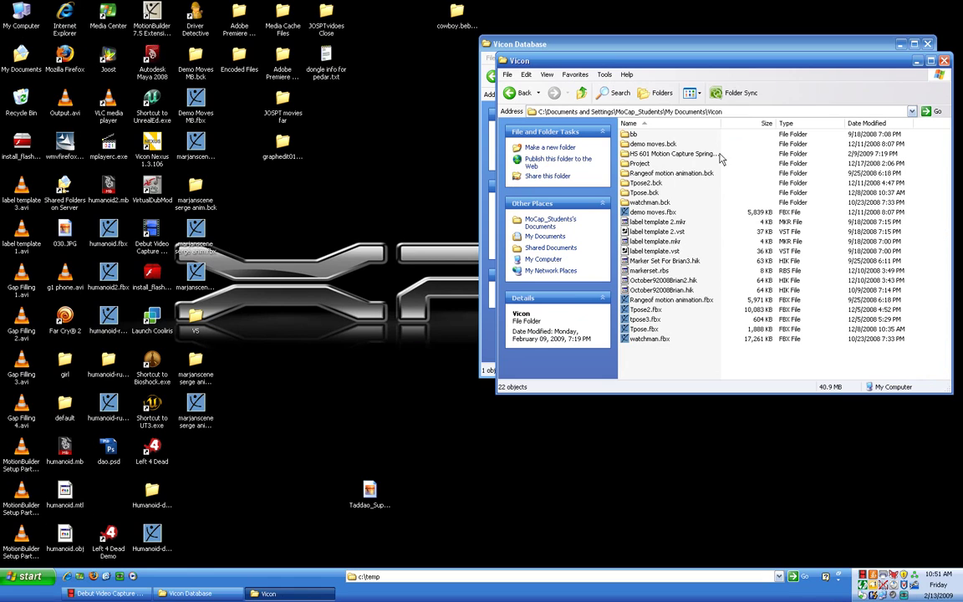
pyautogui.doubleClick(624, 155)
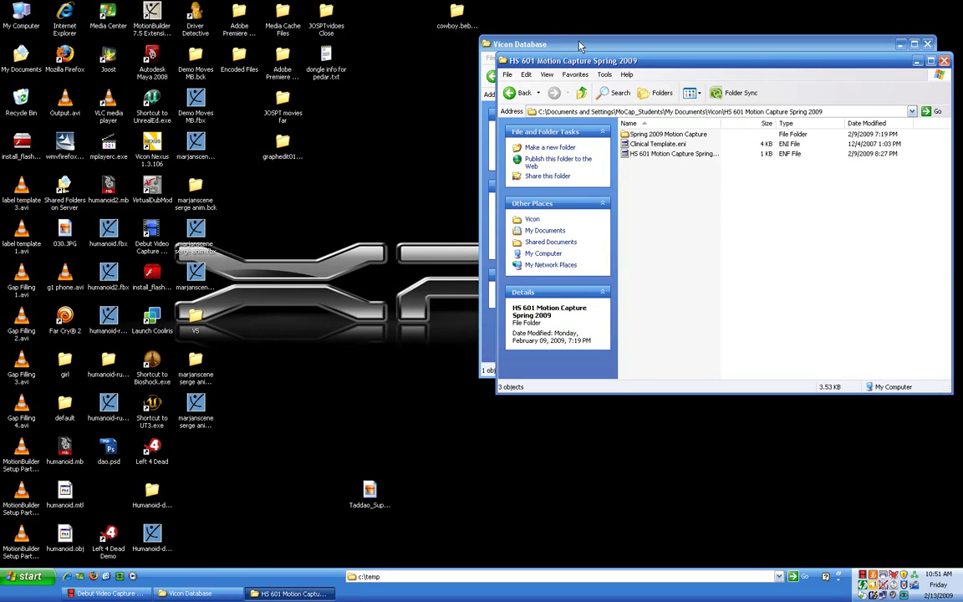
pyautogui.moveTo(579, 46); pyautogui.dragTo(549, 42)
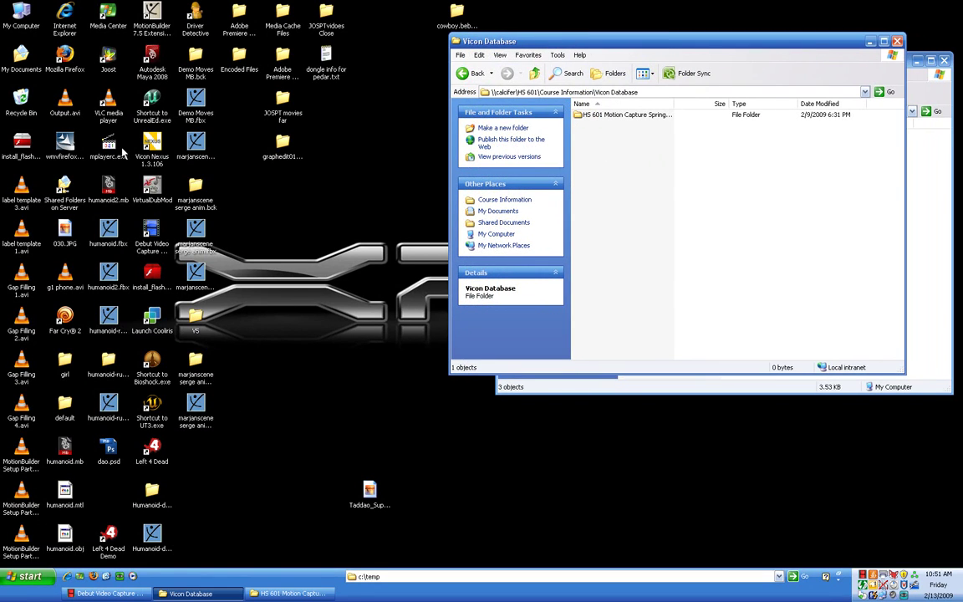
# Step: Launch Vicon Nexus and bring up Data Management's list of databases to open
pyautogui.doubleClick(151, 144)
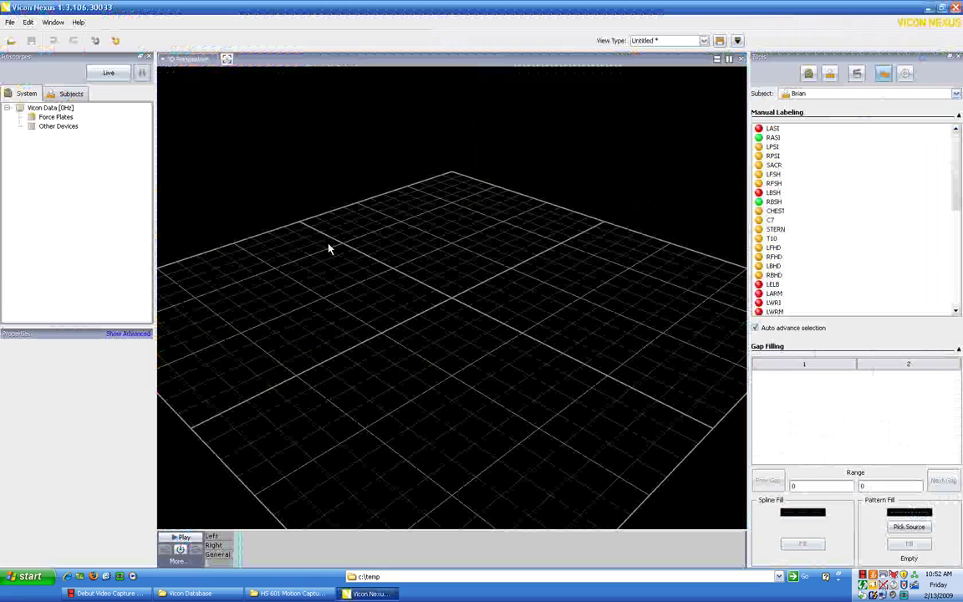
pyautogui.click(11, 40)
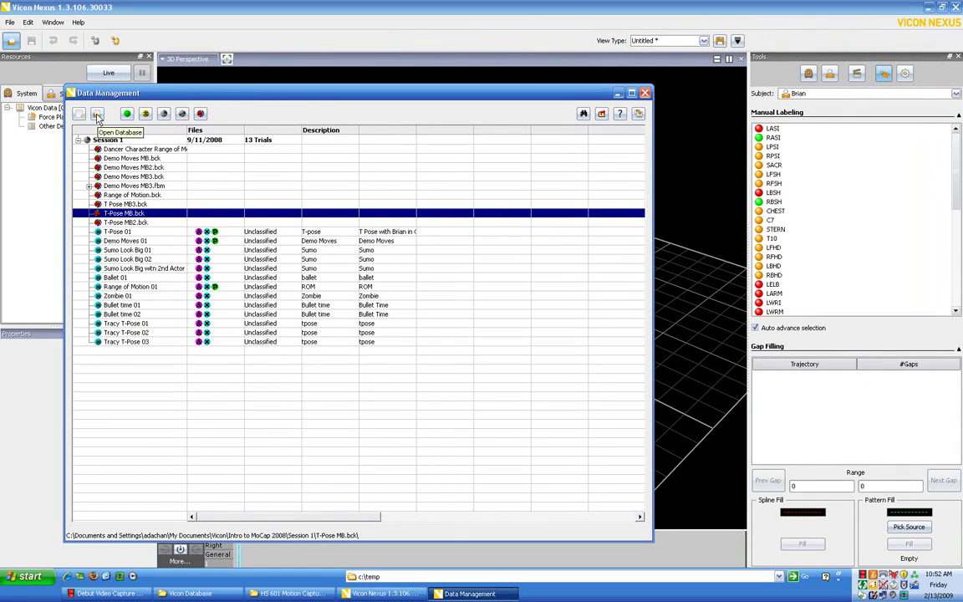
pyautogui.click(98, 115)
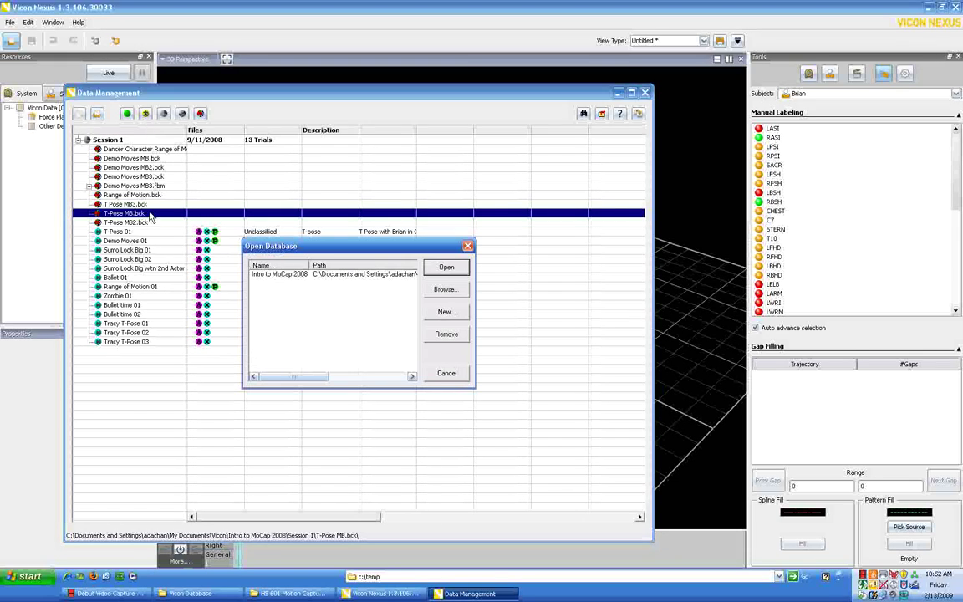
# Step: Browse to C:\...\MoCap_Students\My Documents\Vicon\HS 601 Motion Capture Spring 2009 and open its database
pyautogui.click(444, 289)
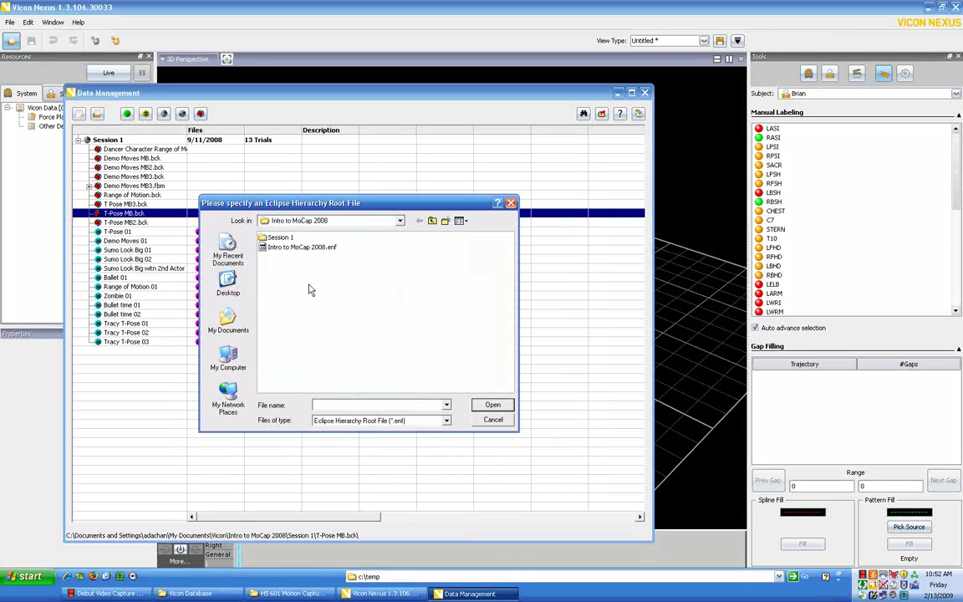
pyautogui.click(222, 358)
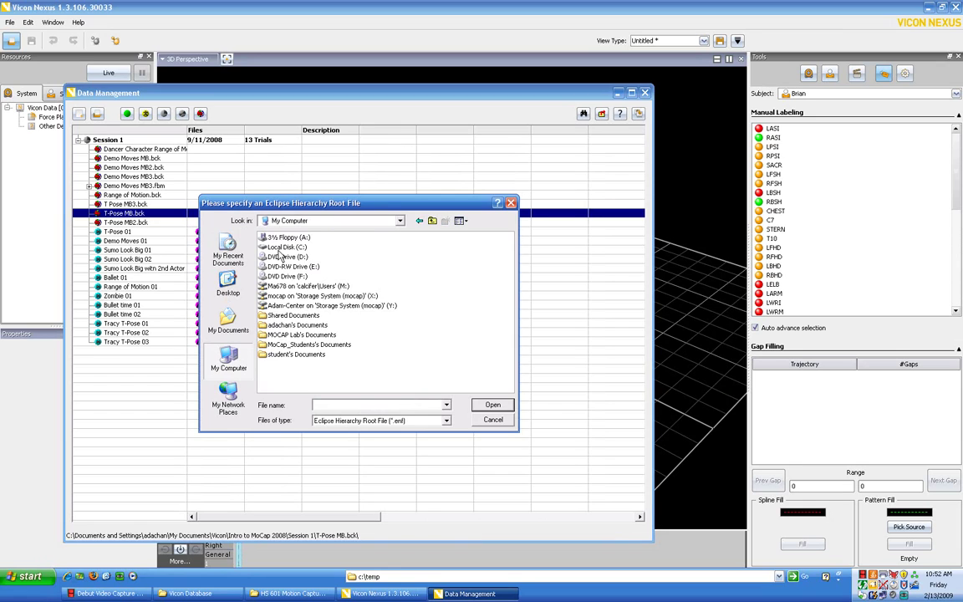
pyautogui.doubleClick(284, 247)
pyautogui.doubleClick(288, 266)
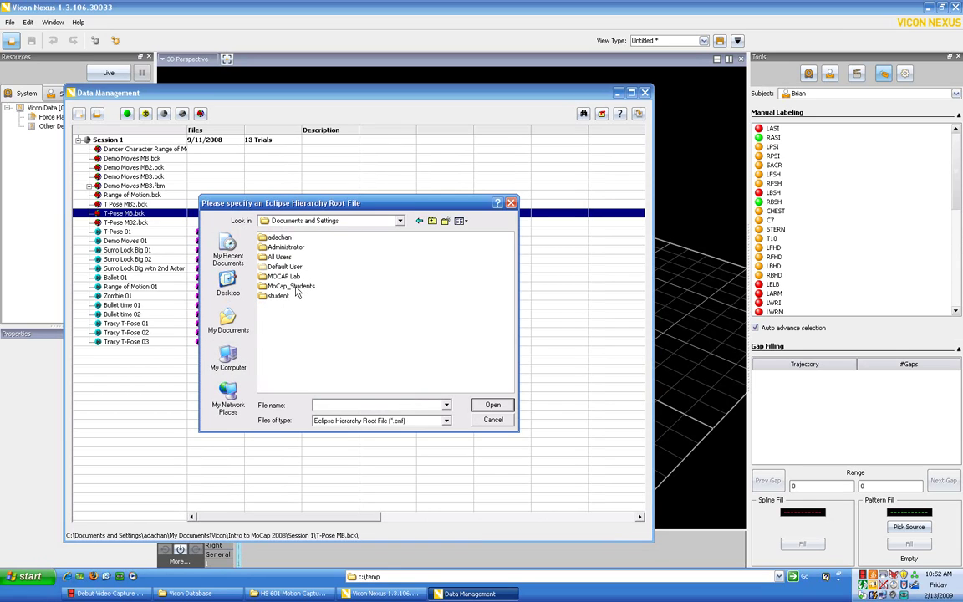
pyautogui.doubleClick(292, 287)
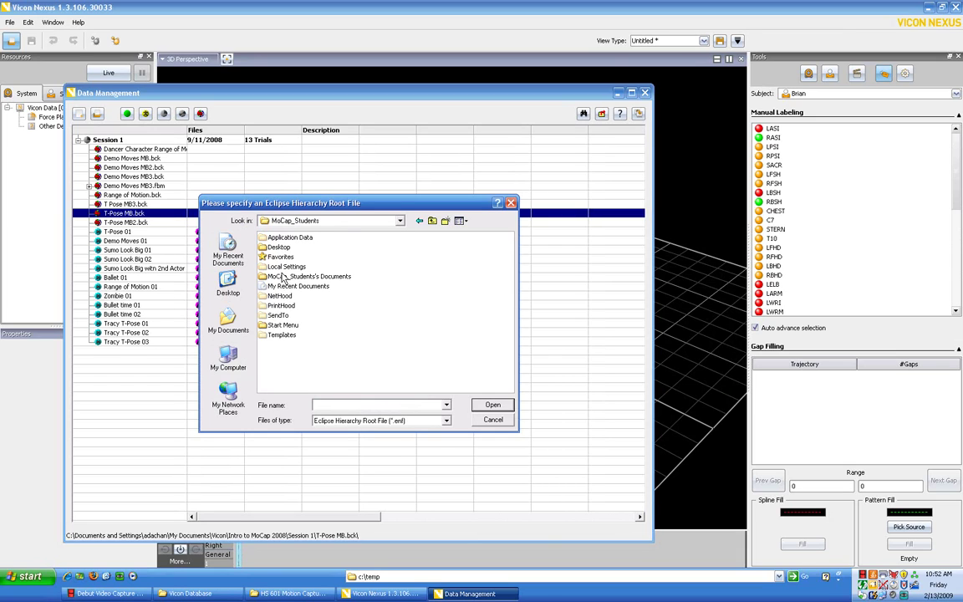
pyautogui.doubleClick(284, 277)
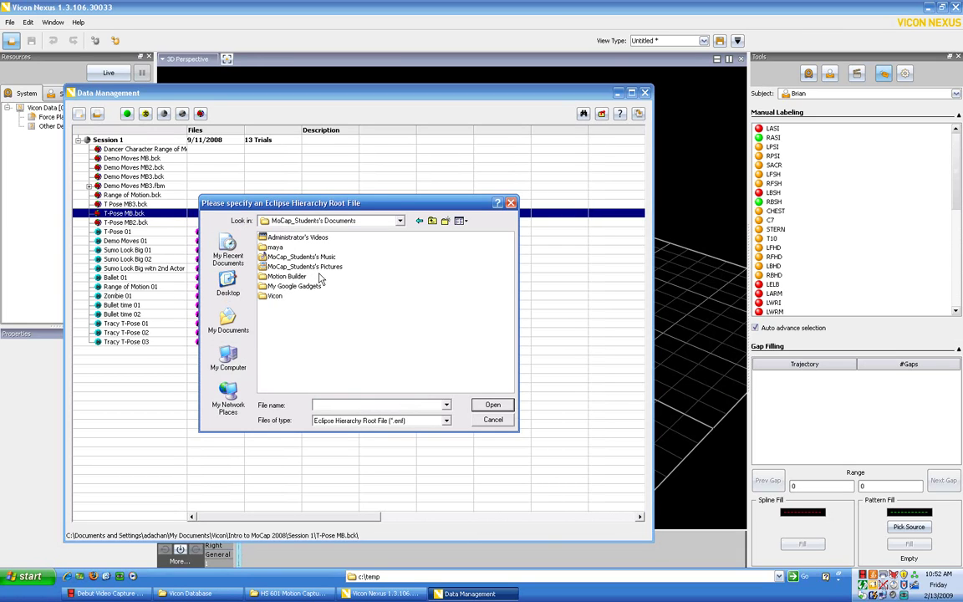
pyautogui.doubleClick(274, 295)
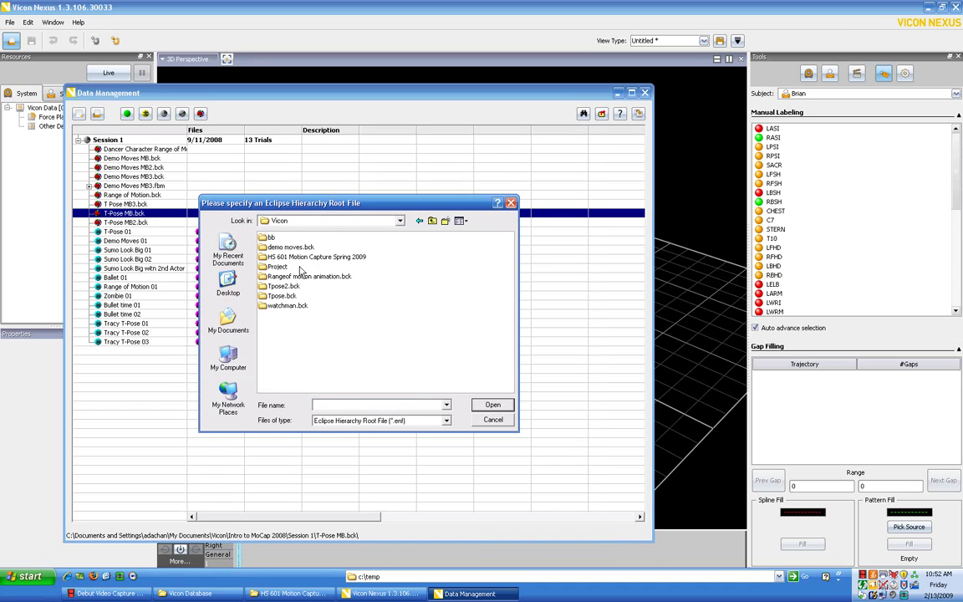
pyautogui.doubleClick(289, 257)
pyautogui.doubleClick(289, 246)
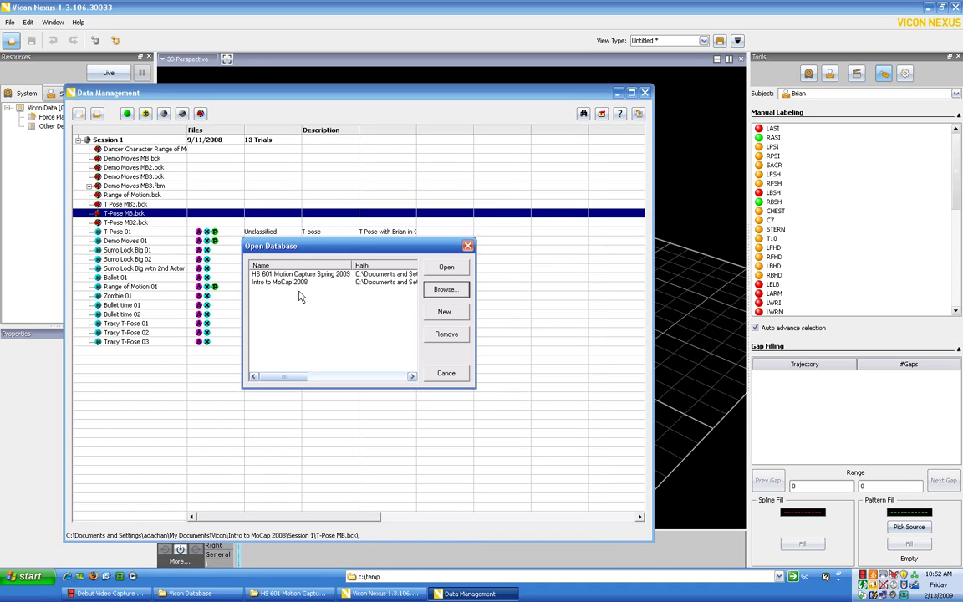
pyautogui.click(297, 275)
pyautogui.click(447, 270)
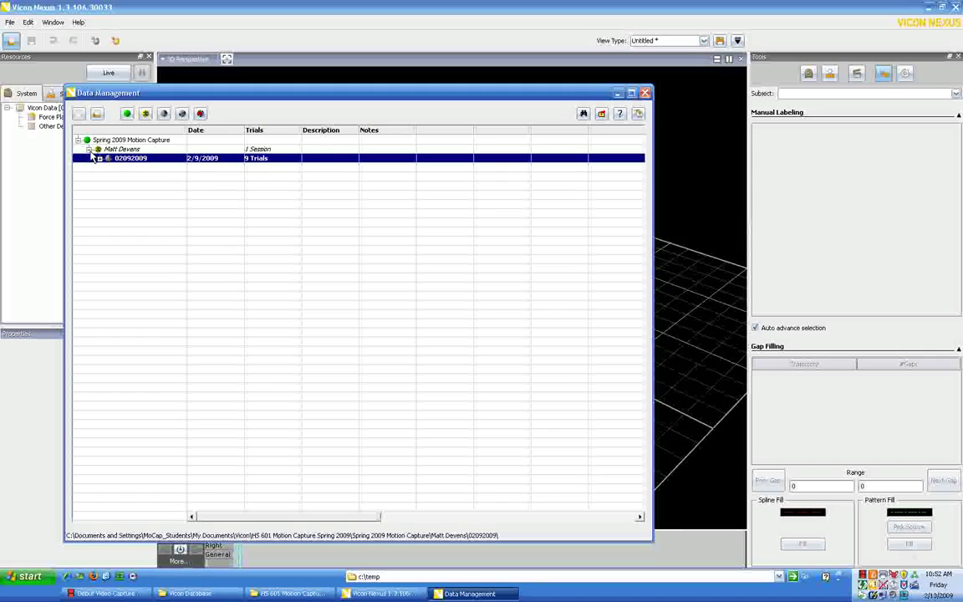
# Step: Expand the 02092009 session's nine trials and select Tpose 01
pyautogui.click(100, 158)
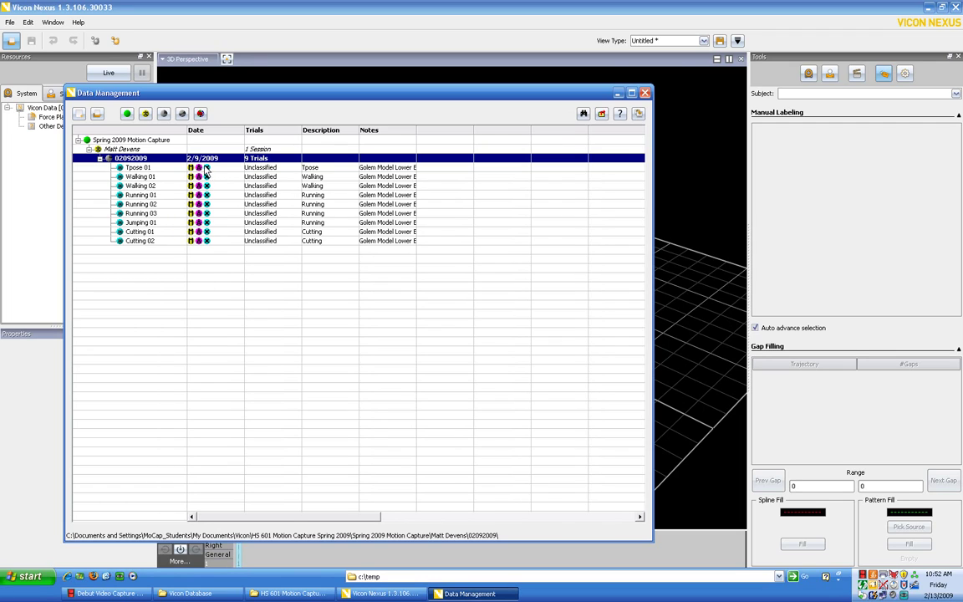
pyautogui.click(135, 167)
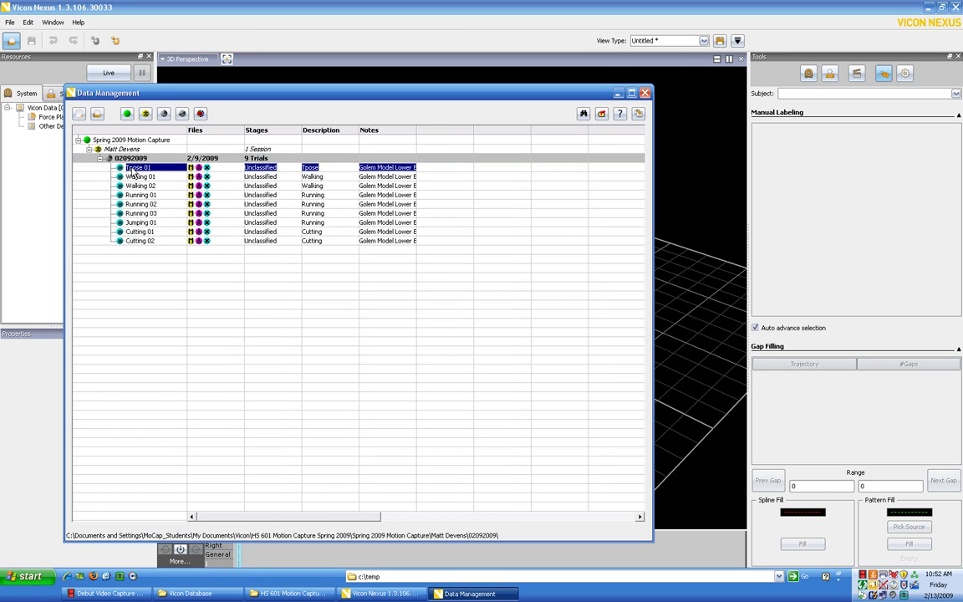
# Step: Load Tpose 01, show its Subjects list, and orbit the 3D view toward the force plates
pyautogui.doubleClick(135, 167)
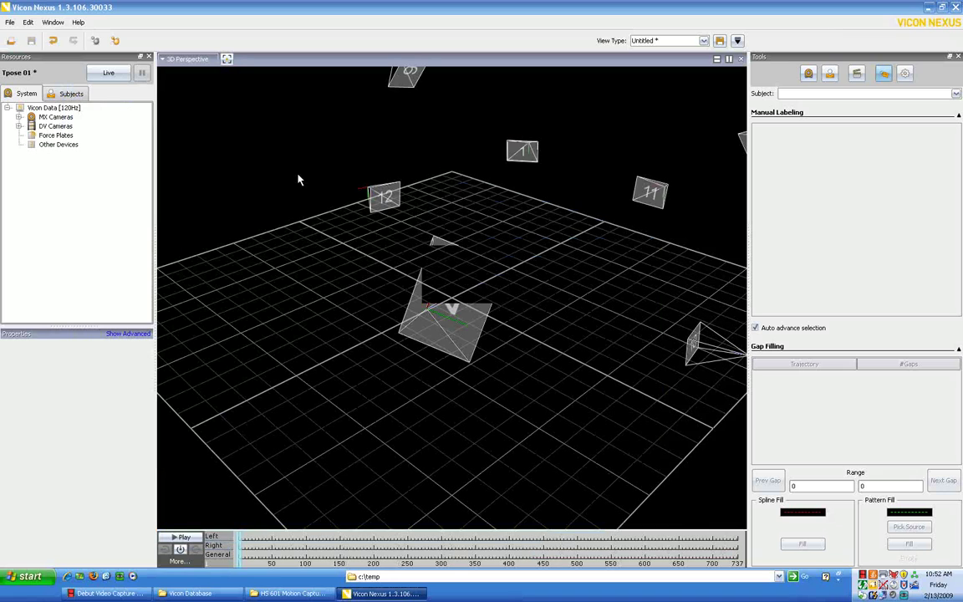
pyautogui.click(72, 94)
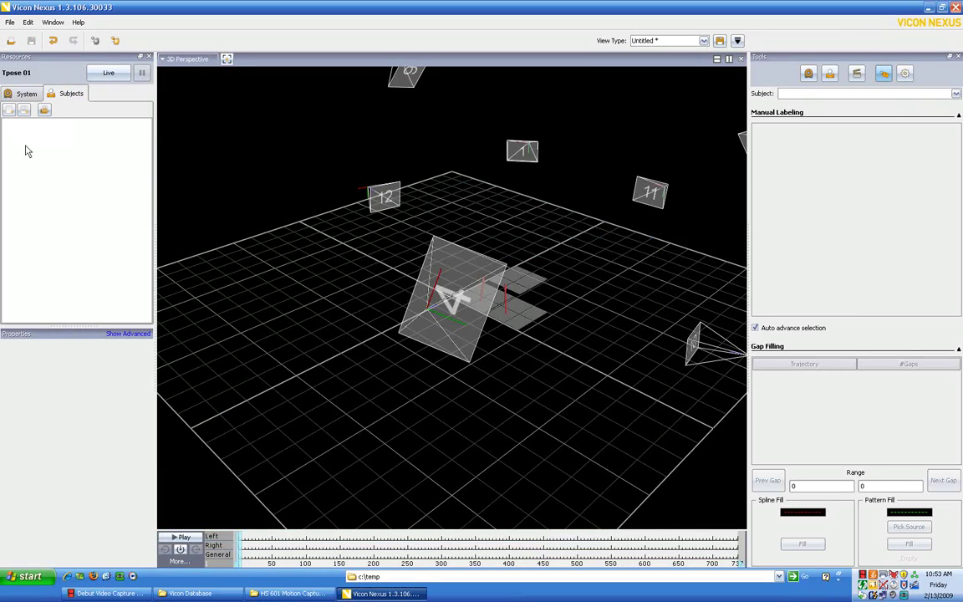
pyautogui.moveTo(621, 411); pyautogui.dragTo(508, 328)
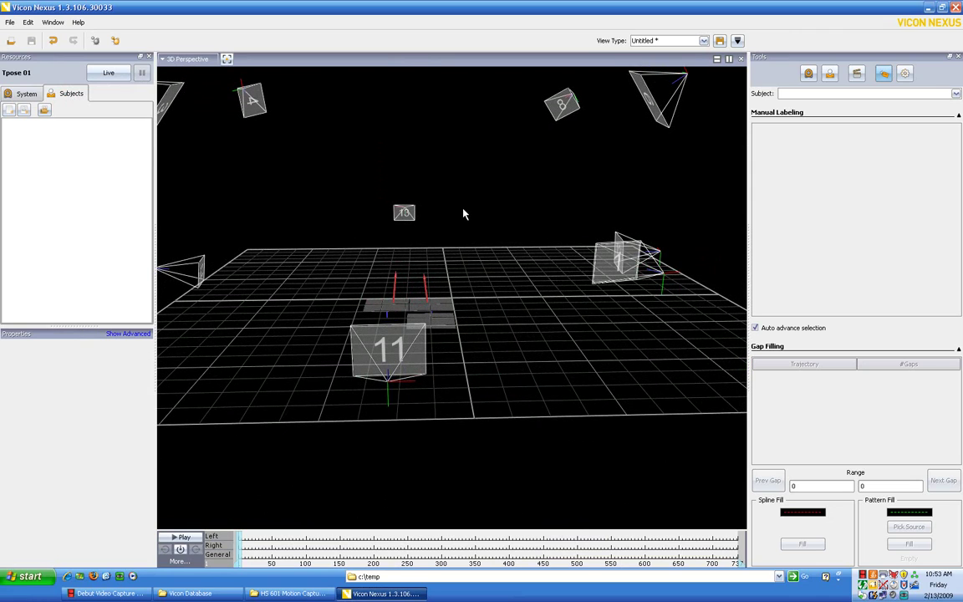
pyautogui.moveTo(469, 209)
pyautogui.mouseDown()
pyautogui.moveTo(449, 222)
pyautogui.moveTo(475, 223)
pyautogui.moveTo(444, 192)
pyautogui.moveTo(486, 248)
pyautogui.moveTo(514, 217)
pyautogui.moveTo(497, 198)
pyautogui.moveTo(458, 222)
pyautogui.moveTo(462, 233)
pyautogui.moveTo(464, 196)
pyautogui.moveTo(455, 254)
pyautogui.moveTo(456, 199)
pyautogui.moveTo(455, 297)
pyautogui.moveTo(458, 218)
pyautogui.mouseUp()
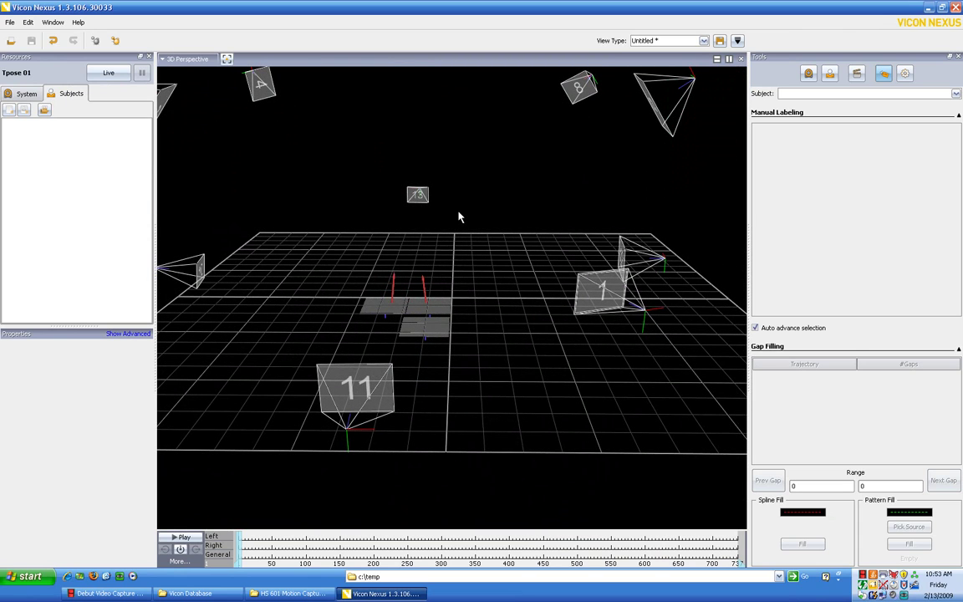
pyautogui.moveTo(458, 217); pyautogui.dragTo(484, 234)
pyautogui.moveTo(492, 307); pyautogui.dragTo(530, 287)
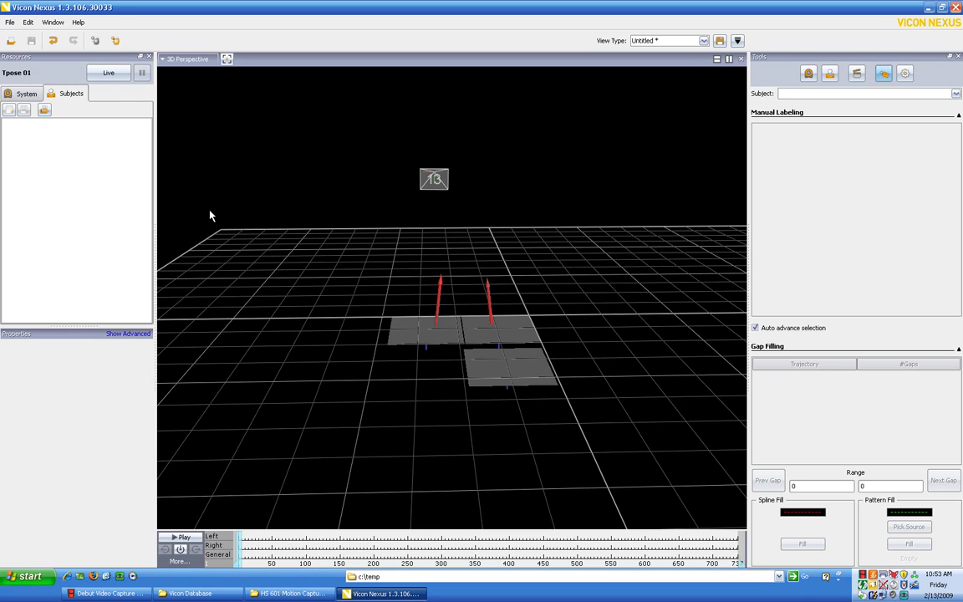
# Step: Run the Reconstruct pipeline on Tpose 01 so its markers appear as white 3D points
pyautogui.click(96, 44)
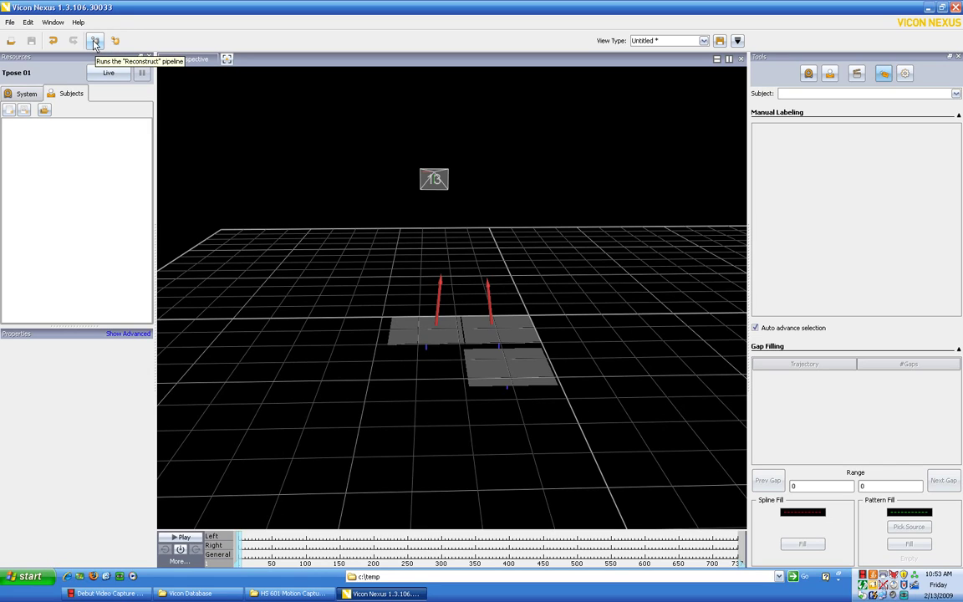
pyautogui.click(96, 44)
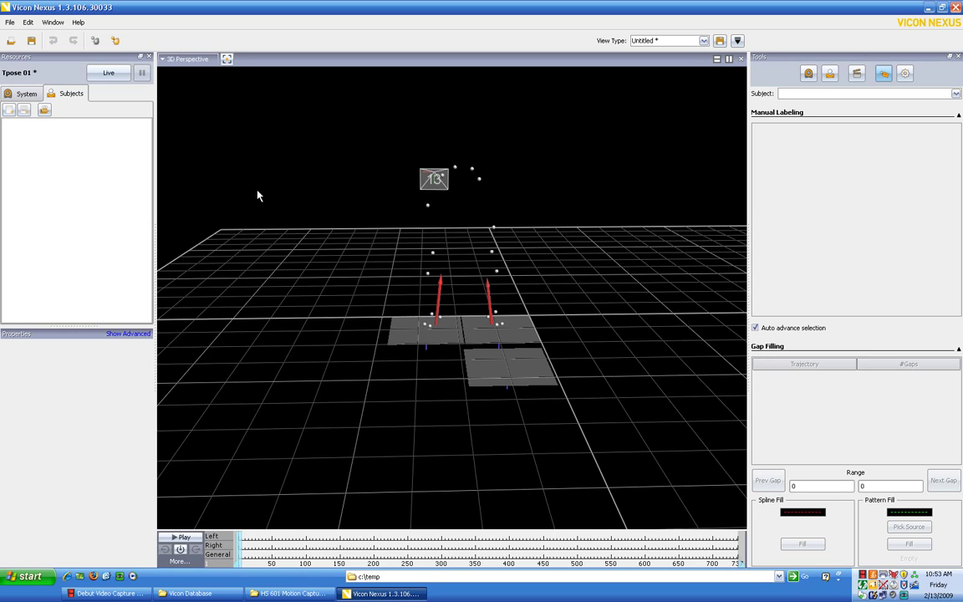
# Step: Create a blank subject named for the participant and show the Subject Preparation tools
pyautogui.click(10, 113)
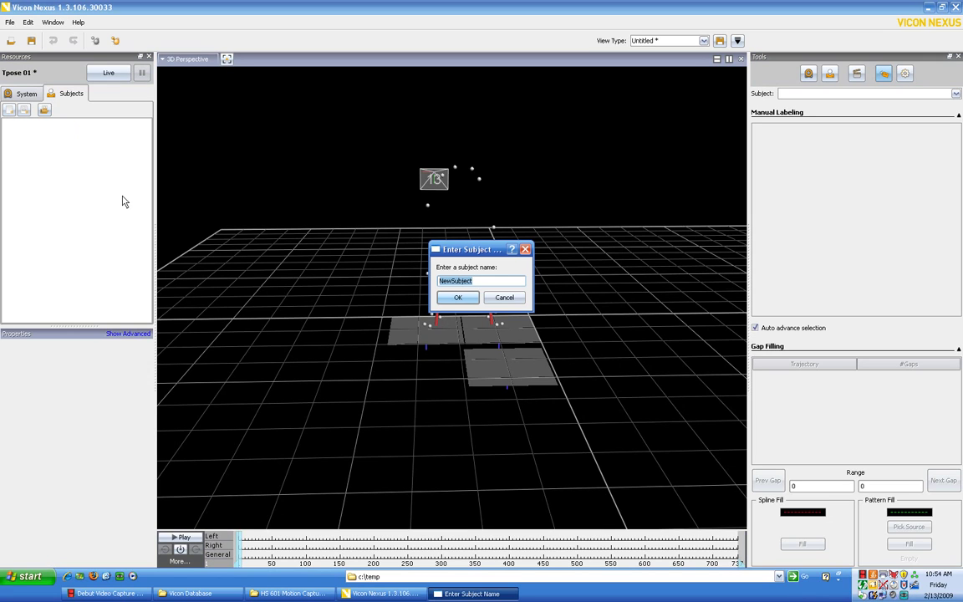
pyautogui.write('MattD')
pyautogui.click(456, 298)
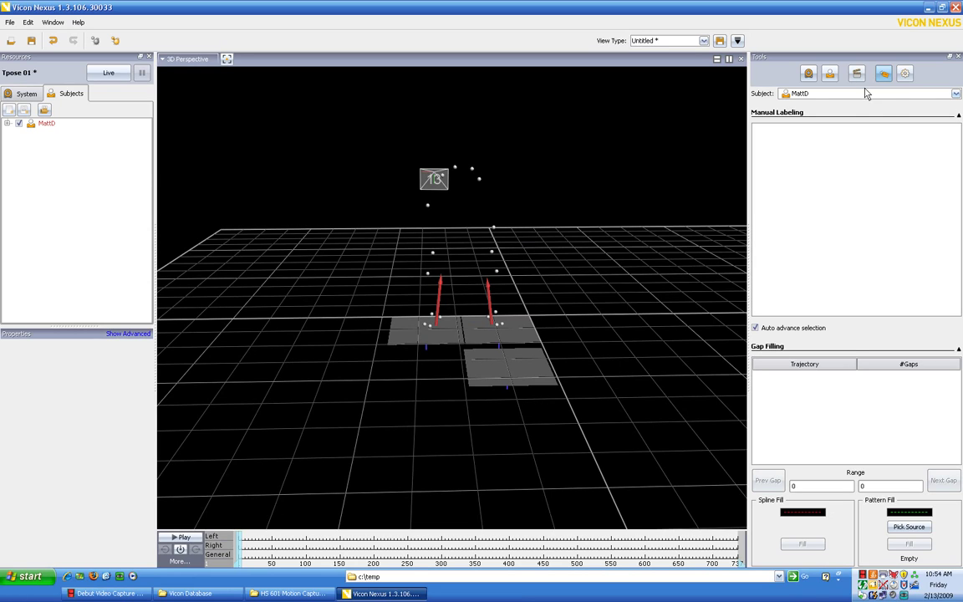
pyautogui.click(831, 77)
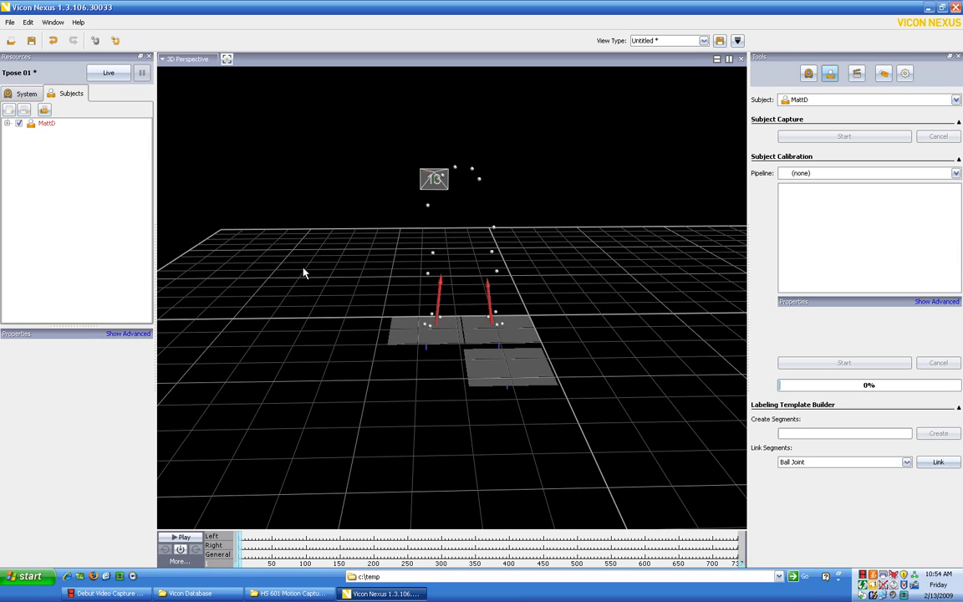
# Step: Expand the new subject and select its Markers, Segments, Joints and Model Outputs categories
pyautogui.click(7, 124)
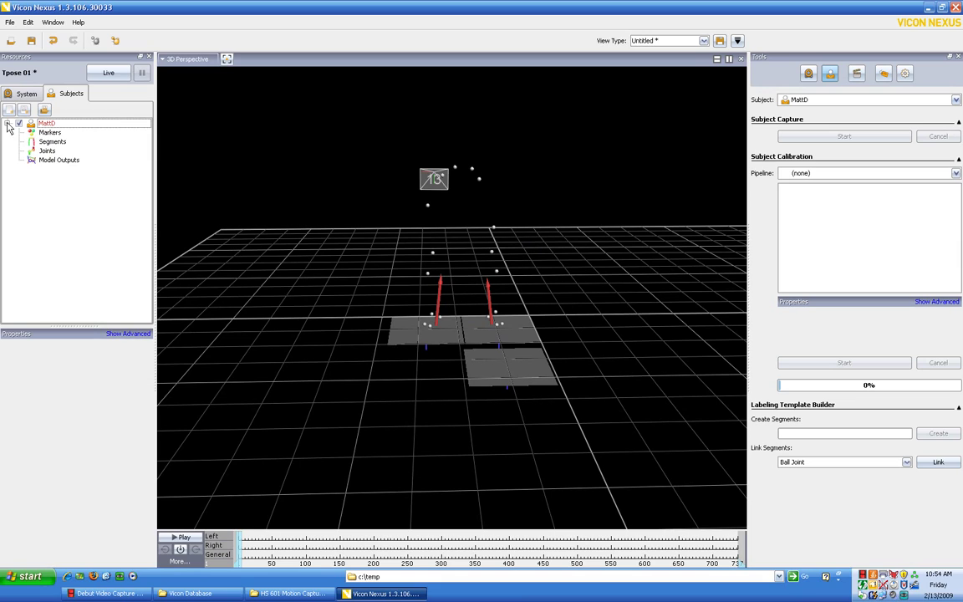
pyautogui.click(49, 142)
pyautogui.click(46, 134)
pyautogui.click(47, 143)
pyautogui.click(47, 150)
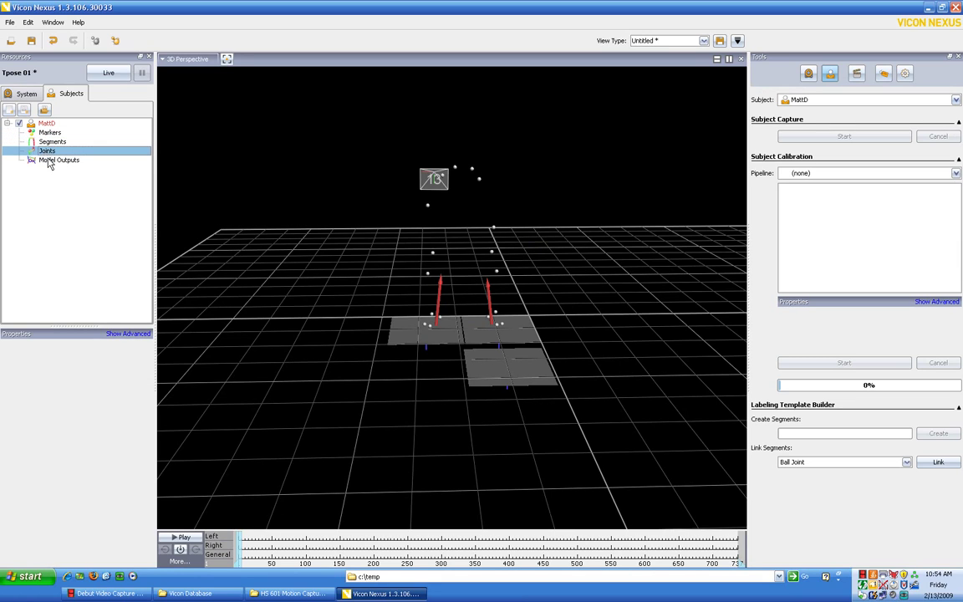
pyautogui.click(50, 159)
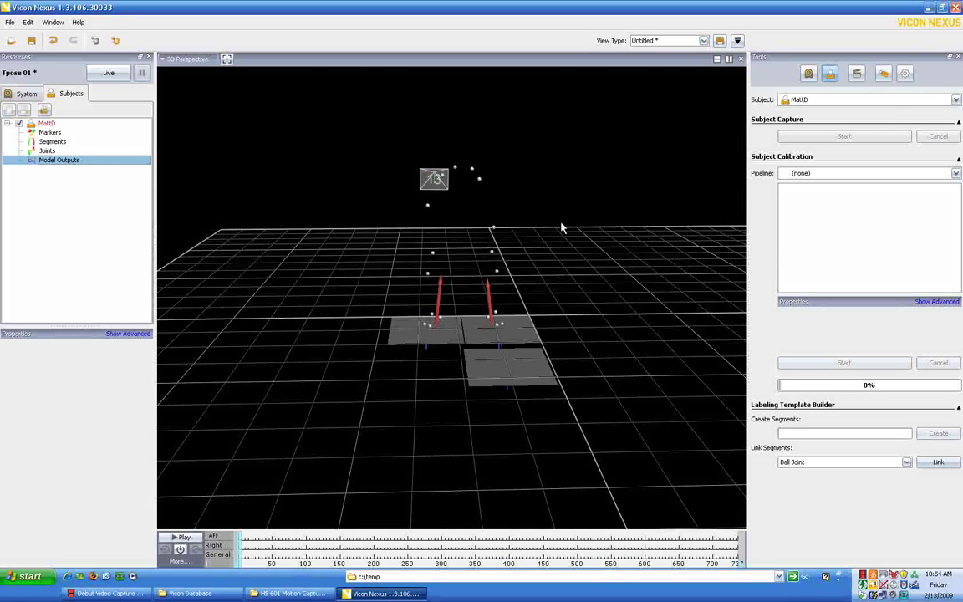
# Step: Cycle through the Labeling, Pipeline and Capture Setup tool tabs, ending on Subject Preparation
pyautogui.click(883, 74)
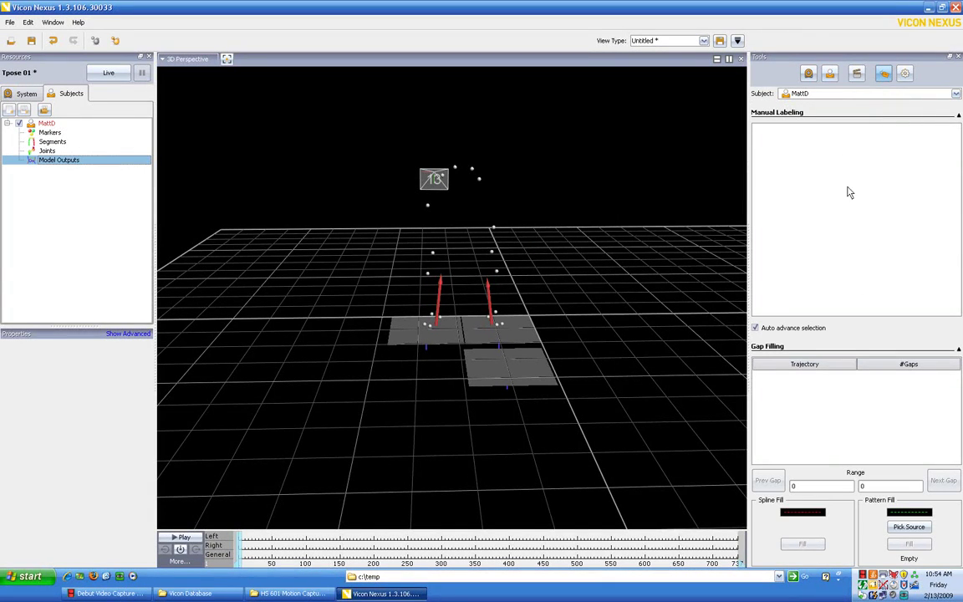
pyautogui.click(905, 75)
pyautogui.click(884, 74)
pyautogui.click(840, 75)
pyautogui.click(832, 75)
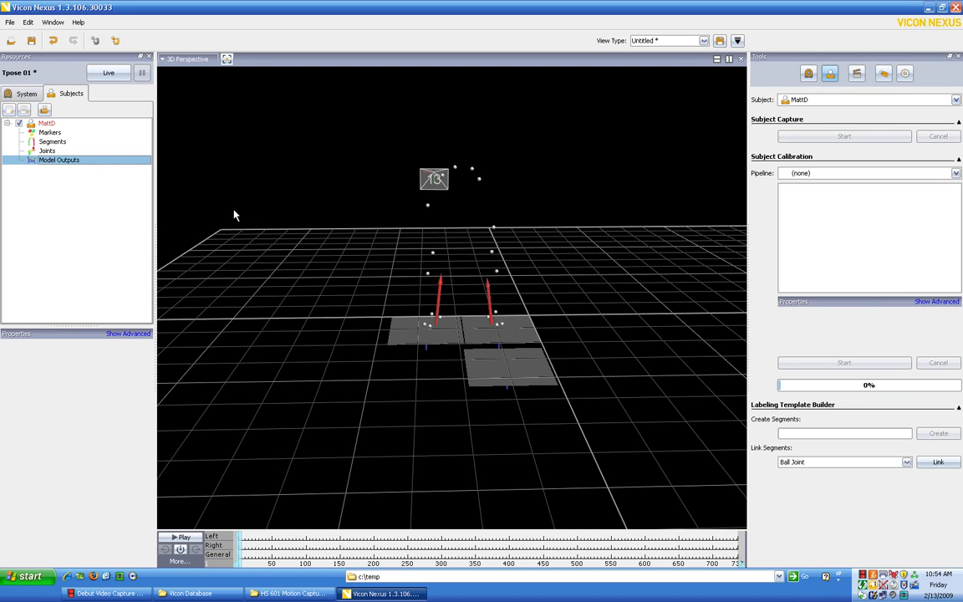
pyautogui.moveTo(333, 241)
pyautogui.mouseDown()
pyautogui.moveTo(332, 265)
pyautogui.moveTo(331, 252)
pyautogui.mouseUp()
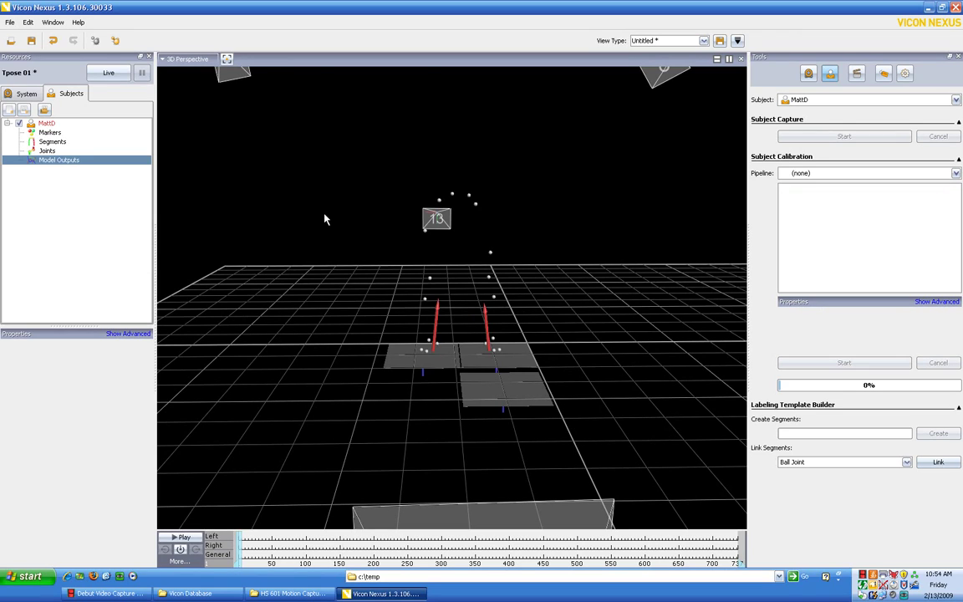
# Step: Create a segment named Pelvis from the topmost pelvis markers picked in the 3D view
pyautogui.click(811, 435)
pyautogui.write('Pelvis')
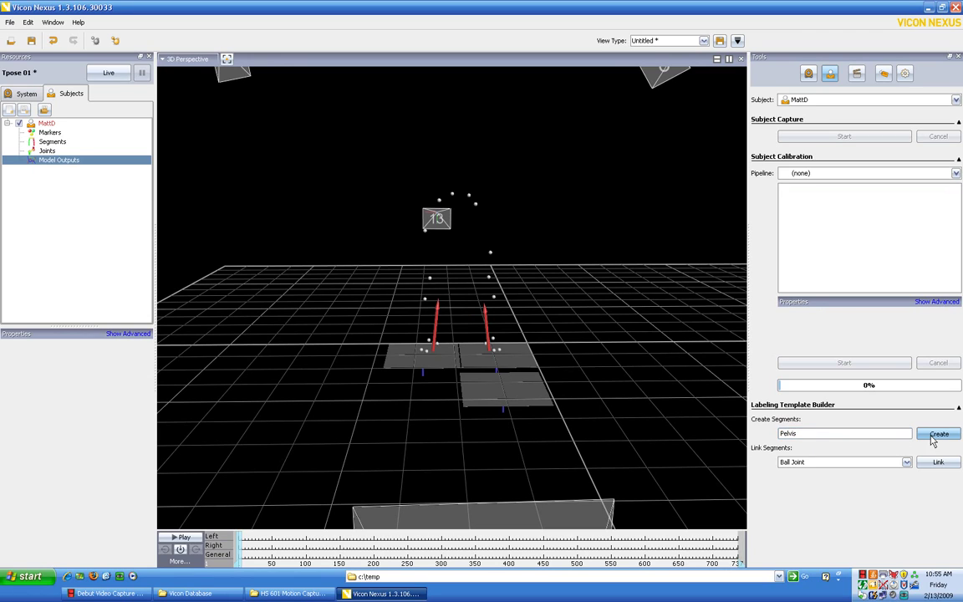
pyautogui.click(938, 433)
pyautogui.scroll(4, 524, 245)
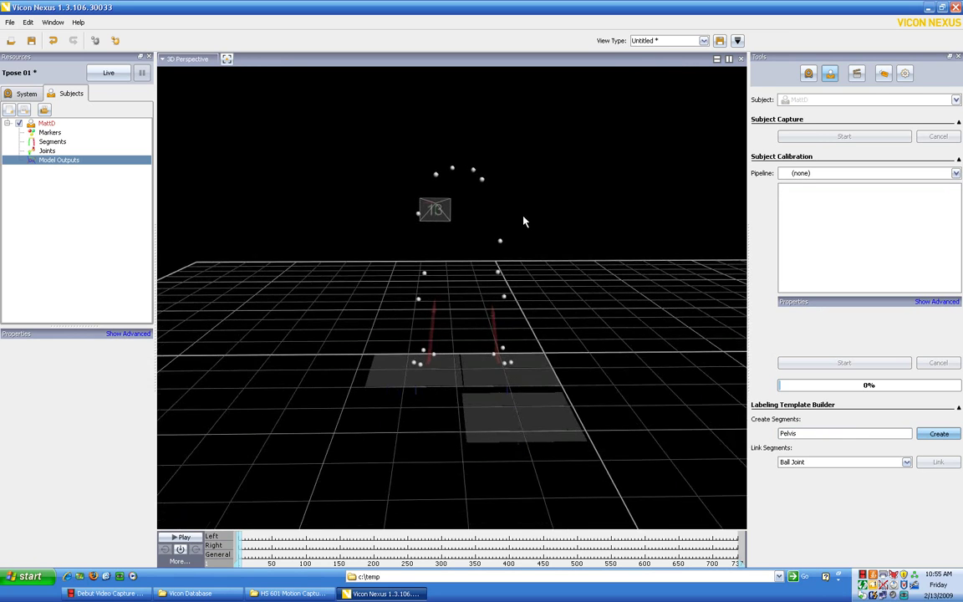
pyautogui.scroll(3, 566, 200)
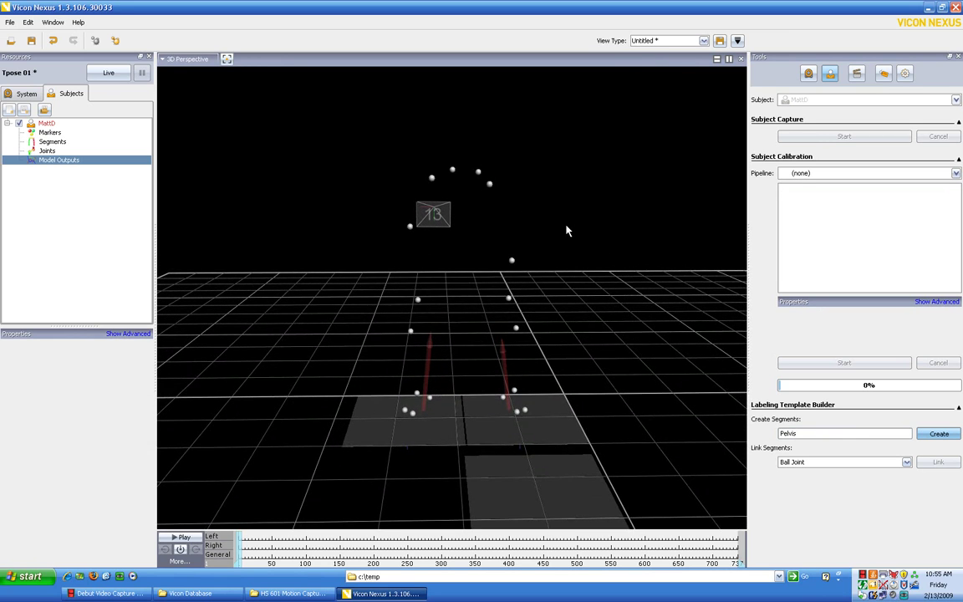
pyautogui.click(490, 185)
pyautogui.click(478, 172)
pyautogui.click(452, 171)
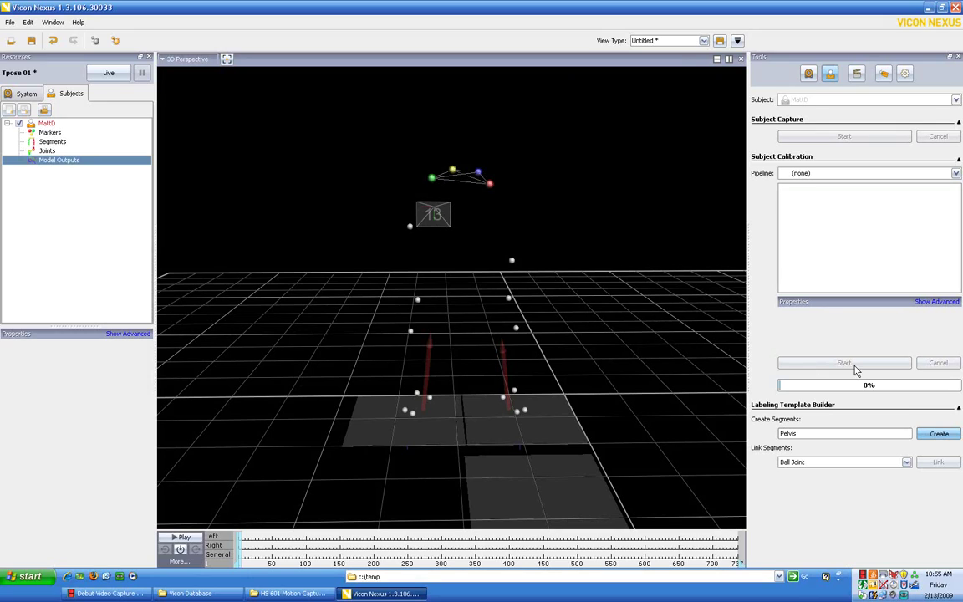
pyautogui.click(938, 433)
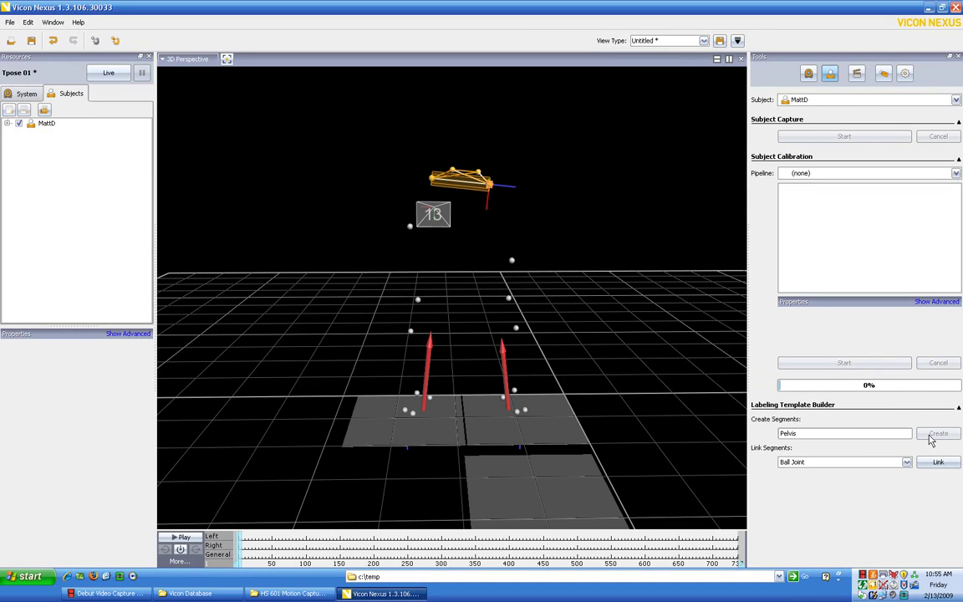
pyautogui.moveTo(468, 230); pyautogui.dragTo(484, 217)
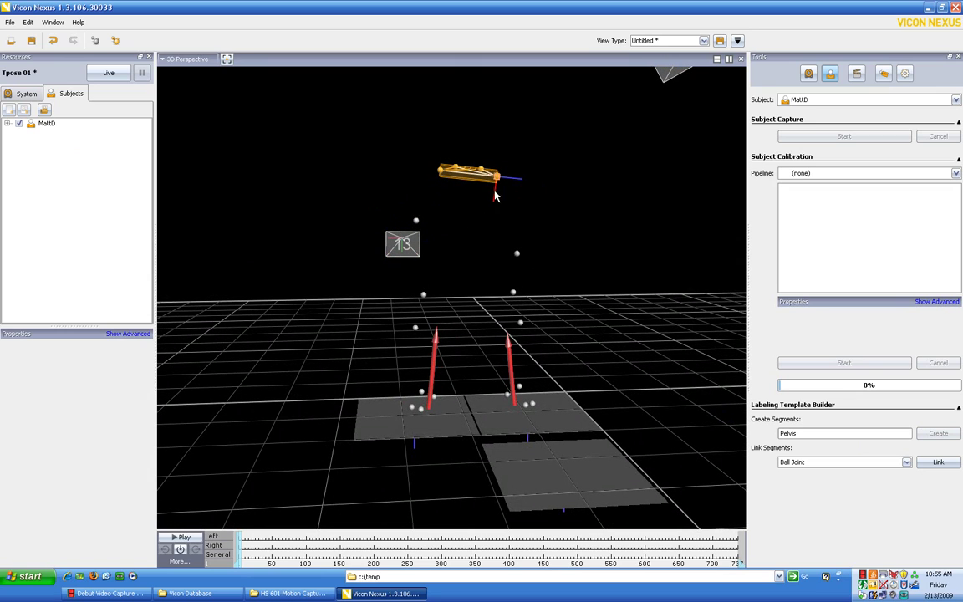
# Step: Expand the subject's Markers, Segments and Joints to reveal Pelvis and World_Pelvis, then orbit the view
pyautogui.click(6, 124)
pyautogui.click(18, 132)
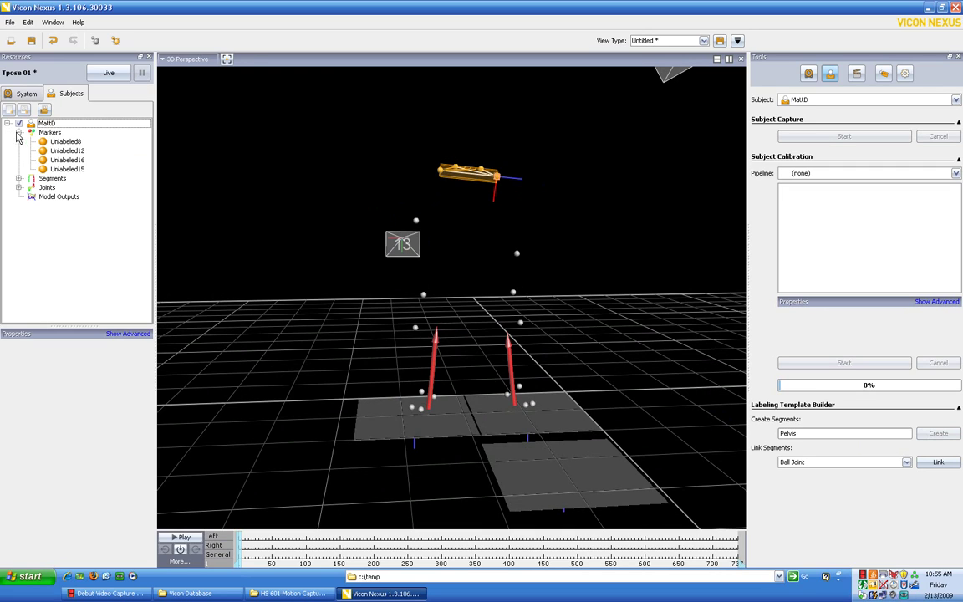
pyautogui.click(18, 179)
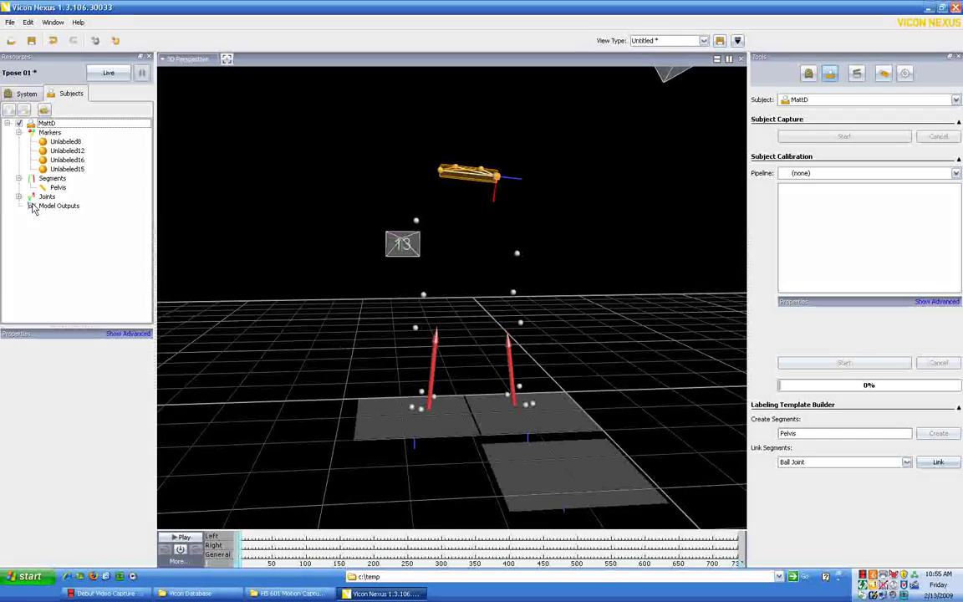
pyautogui.click(18, 197)
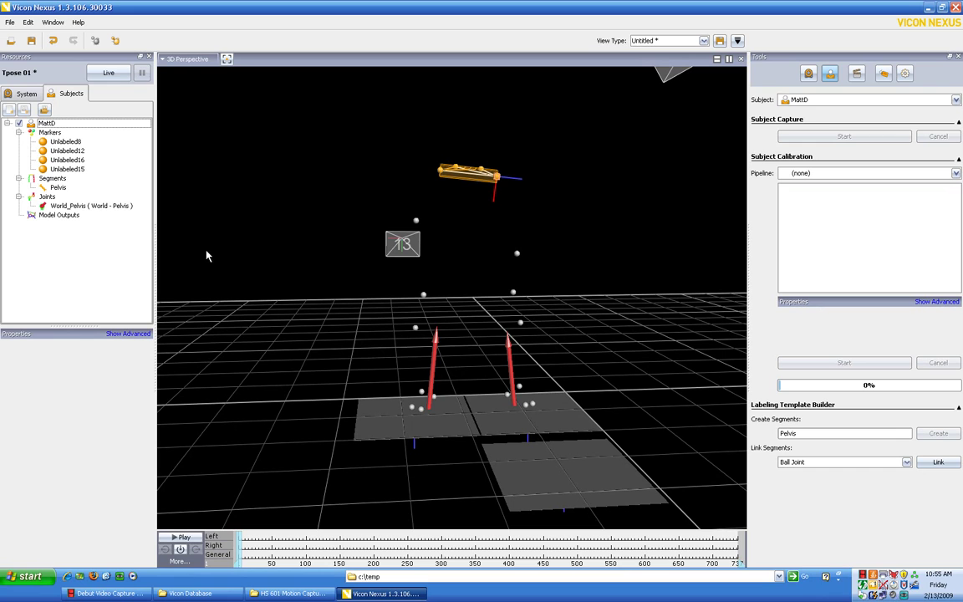
pyautogui.moveTo(530, 205); pyautogui.dragTo(419, 187)
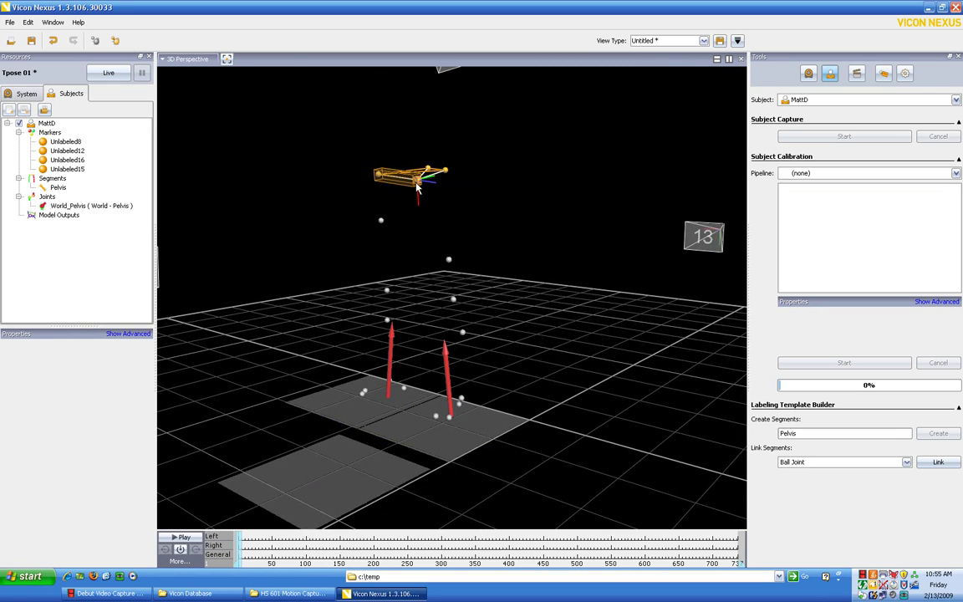
pyautogui.moveTo(468, 240); pyautogui.dragTo(535, 242)
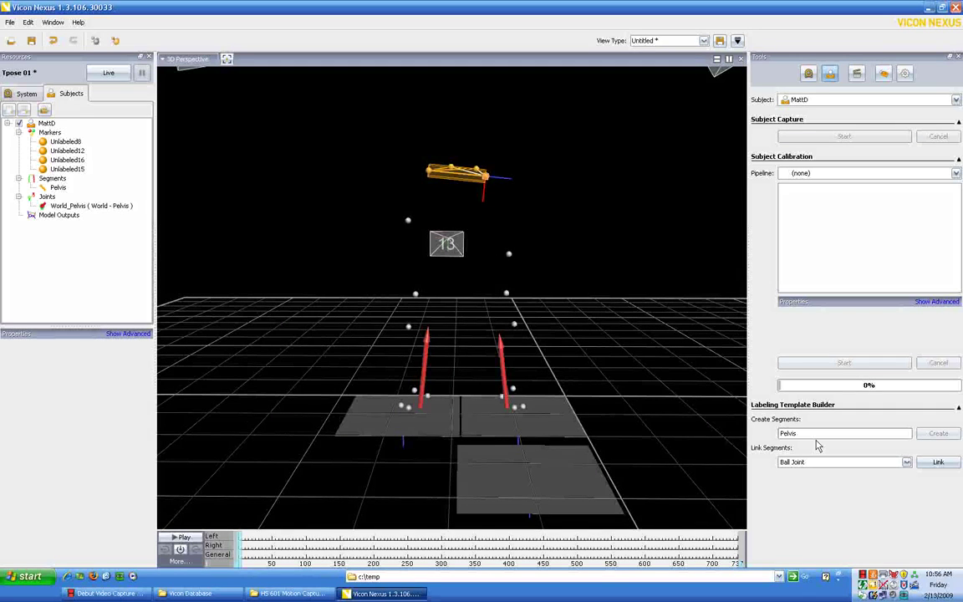
# Step: Create a Left Femur segment from two left thigh markers, adding a World_Left Femur joint
pyautogui.moveTo(798, 433); pyautogui.dragTo(755, 437)
pyautogui.write('Left Femur')
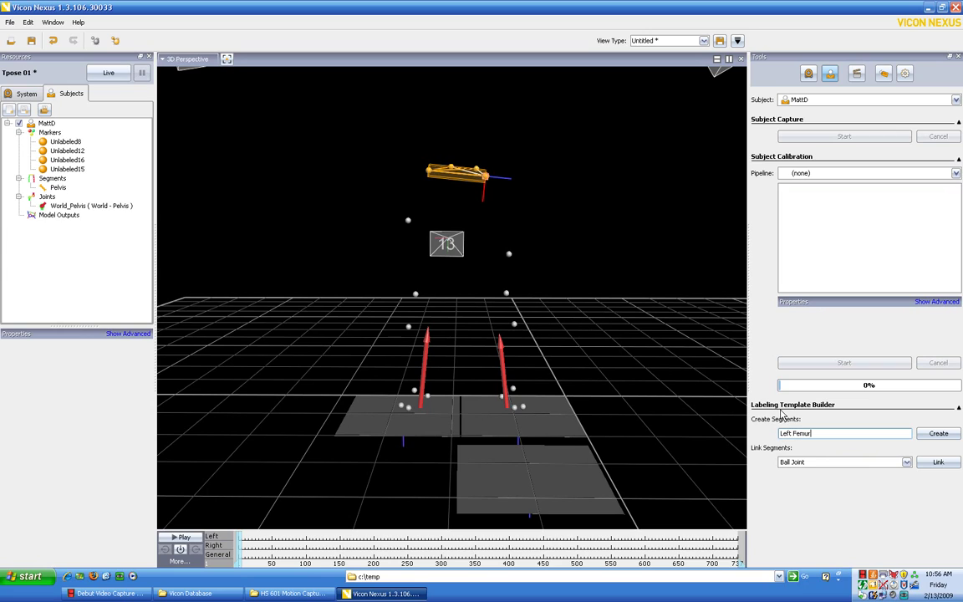
pyautogui.click(942, 437)
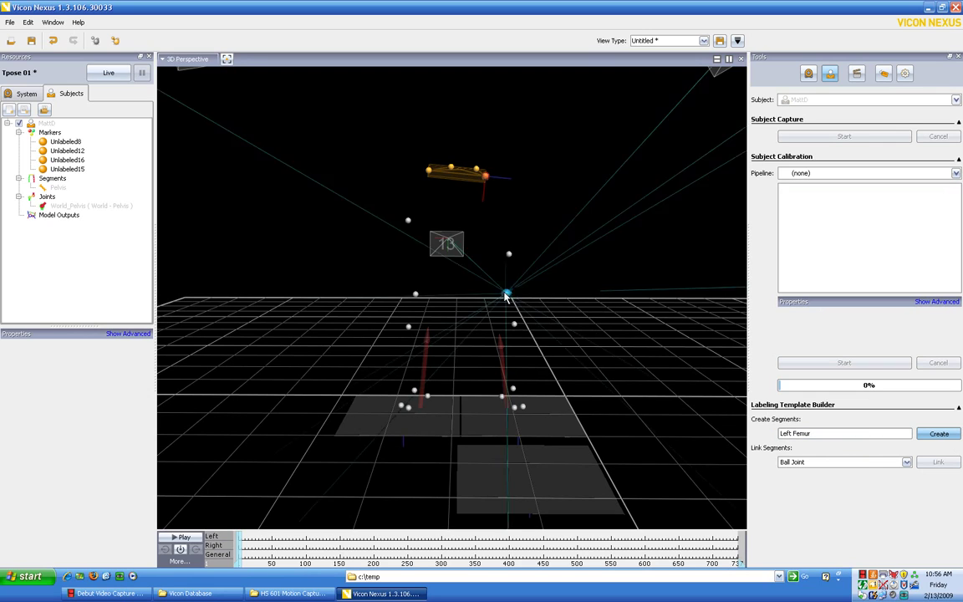
pyautogui.click(508, 292)
pyautogui.click(509, 255)
pyautogui.click(917, 462)
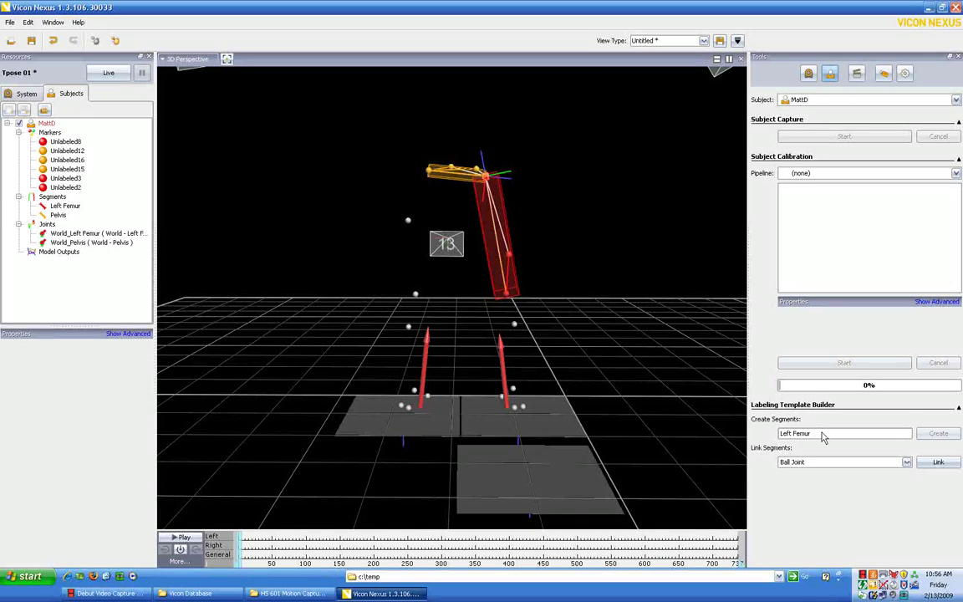
# Step: Build the Left Tibia segment from lower-leg markers Unlabeled11 and Unlabeled5, then inspect the left leg
pyautogui.write('lTibia')
pyautogui.click(940, 434)
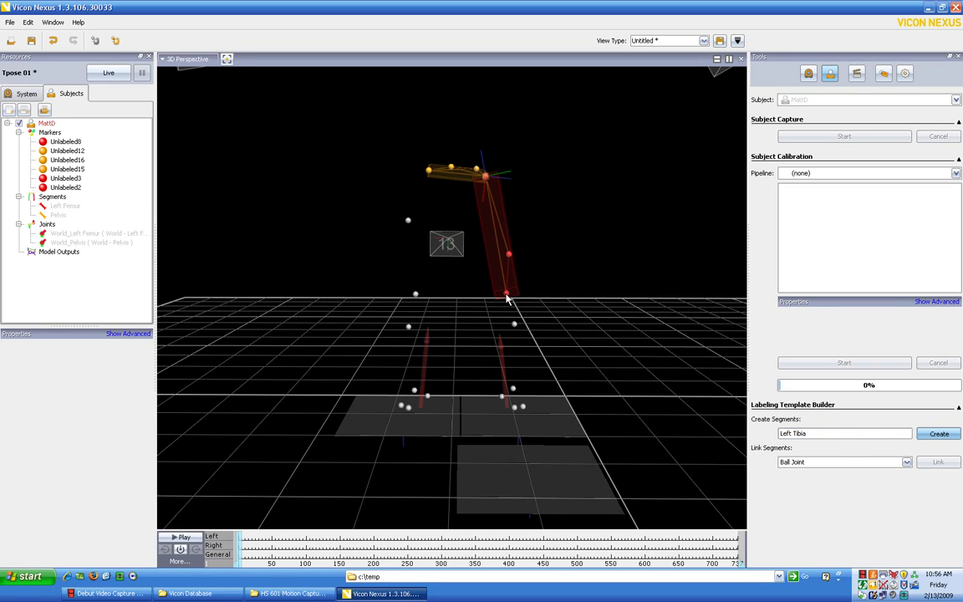
pyautogui.click(513, 390)
pyautogui.click(940, 434)
pyautogui.moveTo(616, 351); pyautogui.dragTo(583, 333)
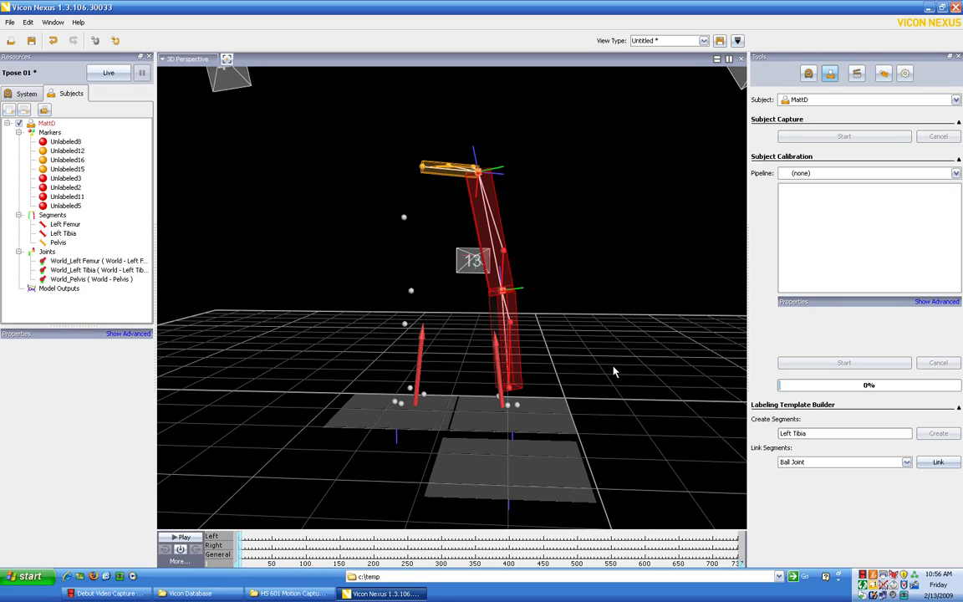
pyautogui.moveTo(553, 331)
pyautogui.mouseDown()
pyautogui.moveTo(609, 372)
pyautogui.moveTo(557, 330)
pyautogui.mouseUp()
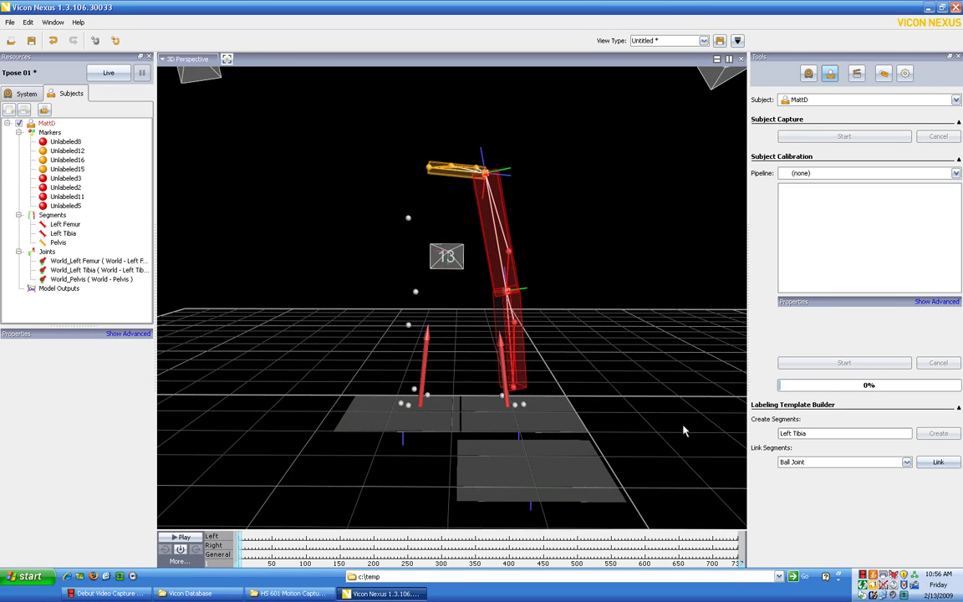
# Step: Build the Left Foot segment from foot markers Unlabeled14, Unlabeled7 and Unlabeled10
pyautogui.click(847, 435)
pyautogui.write('Foot')
pyautogui.click(940, 442)
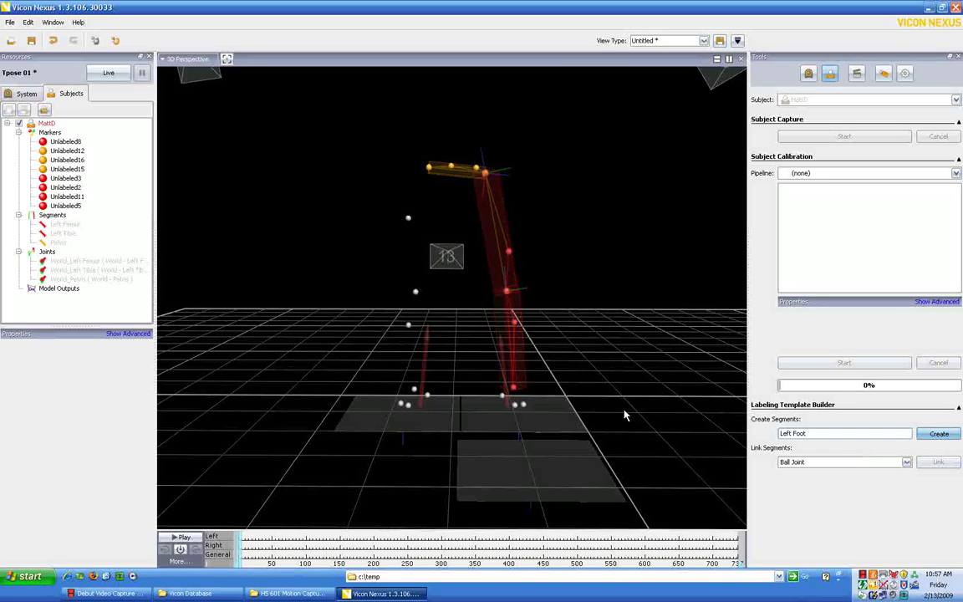
pyautogui.moveTo(561, 368); pyautogui.dragTo(591, 423)
pyautogui.moveTo(607, 413)
pyautogui.mouseDown()
pyautogui.moveTo(636, 410)
pyautogui.moveTo(585, 407)
pyautogui.mouseUp()
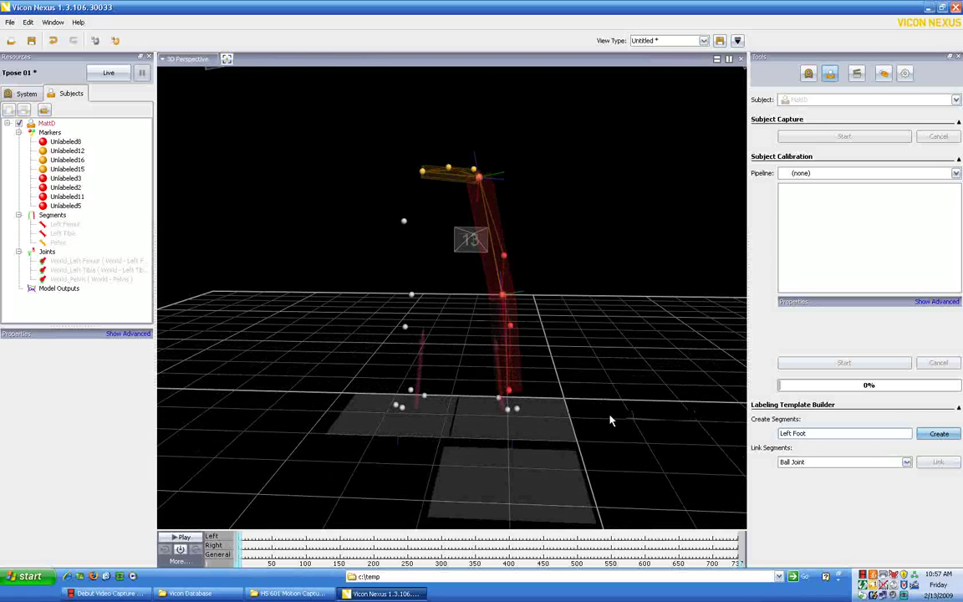
pyautogui.click(518, 415)
pyautogui.click(500, 400)
pyautogui.click(939, 434)
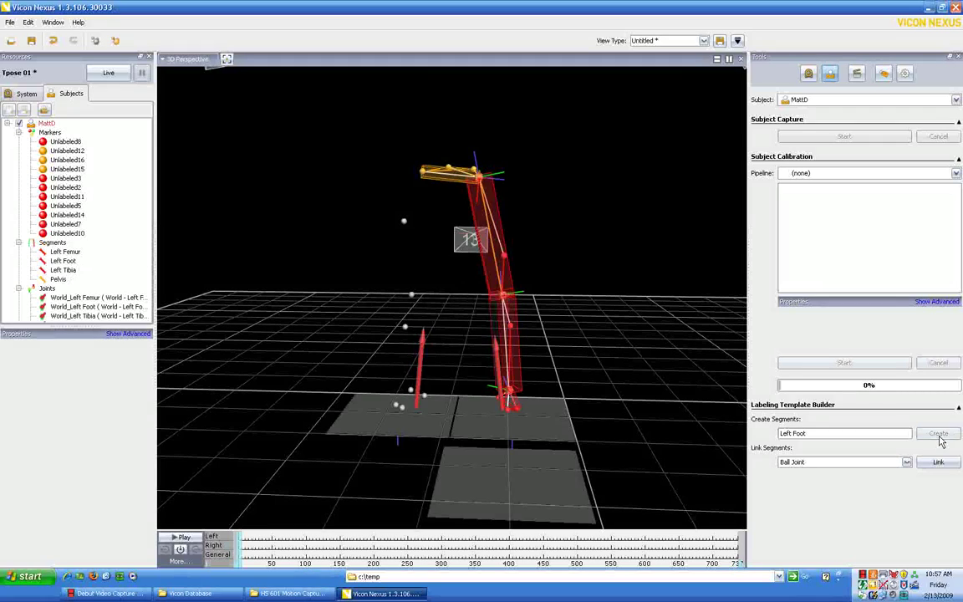
pyautogui.moveTo(660, 366)
pyautogui.mouseDown()
pyautogui.moveTo(561, 382)
pyautogui.moveTo(629, 380)
pyautogui.moveTo(644, 393)
pyautogui.moveTo(654, 354)
pyautogui.mouseUp()
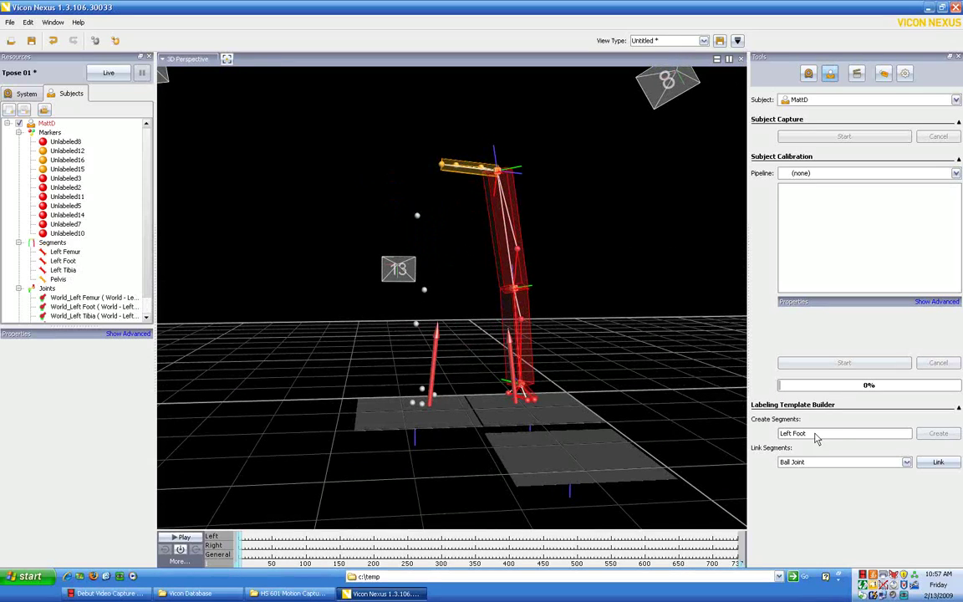
# Step: Create the Right Femur segment from right thigh markers Unlabeled9 and Unlabeled6
pyautogui.moveTo(840, 436); pyautogui.dragTo(737, 436)
pyautogui.write('Right Femur')
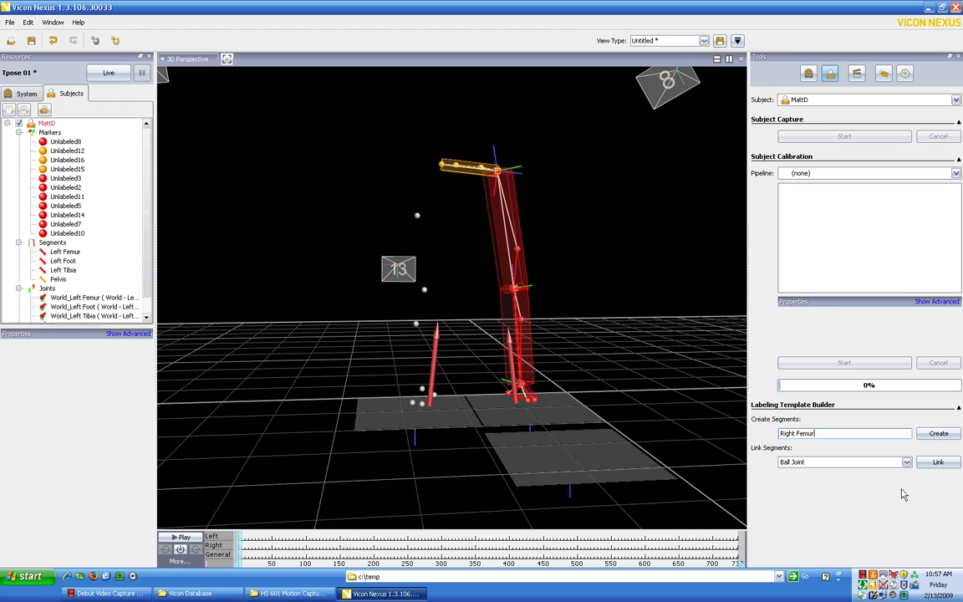
pyautogui.click(938, 433)
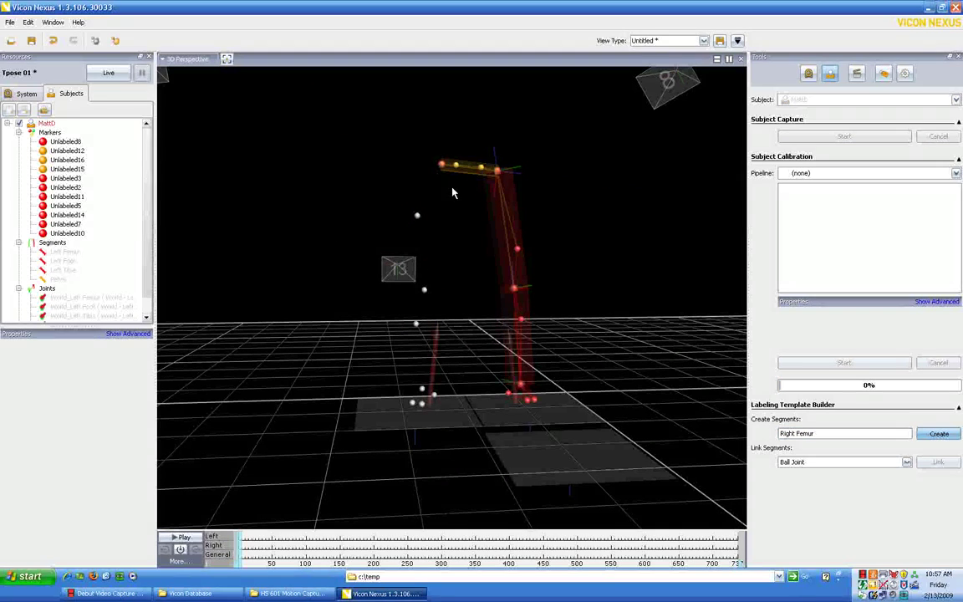
pyautogui.click(424, 289)
pyautogui.press('Return')
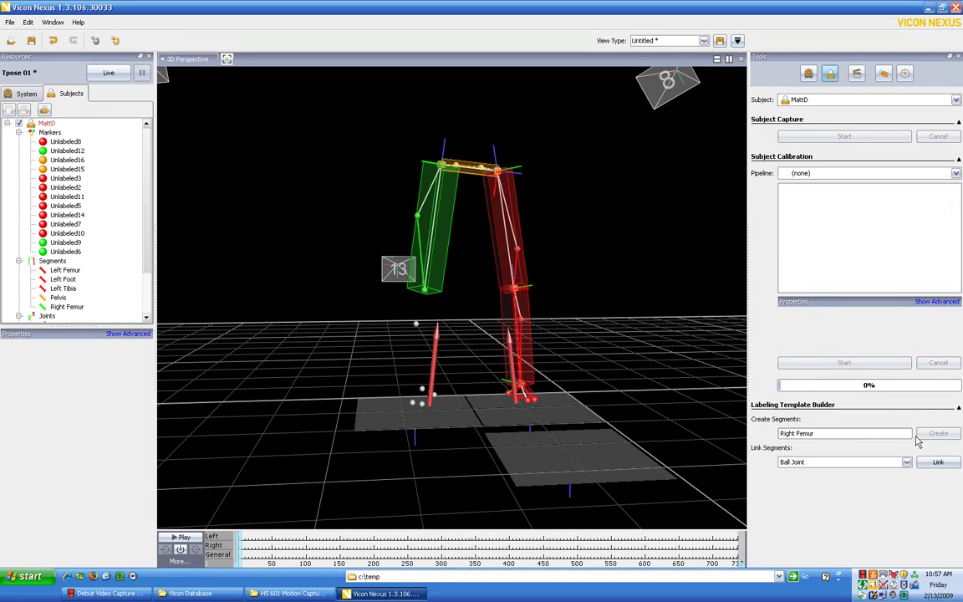
pyautogui.moveTo(669, 304); pyautogui.dragTo(693, 304)
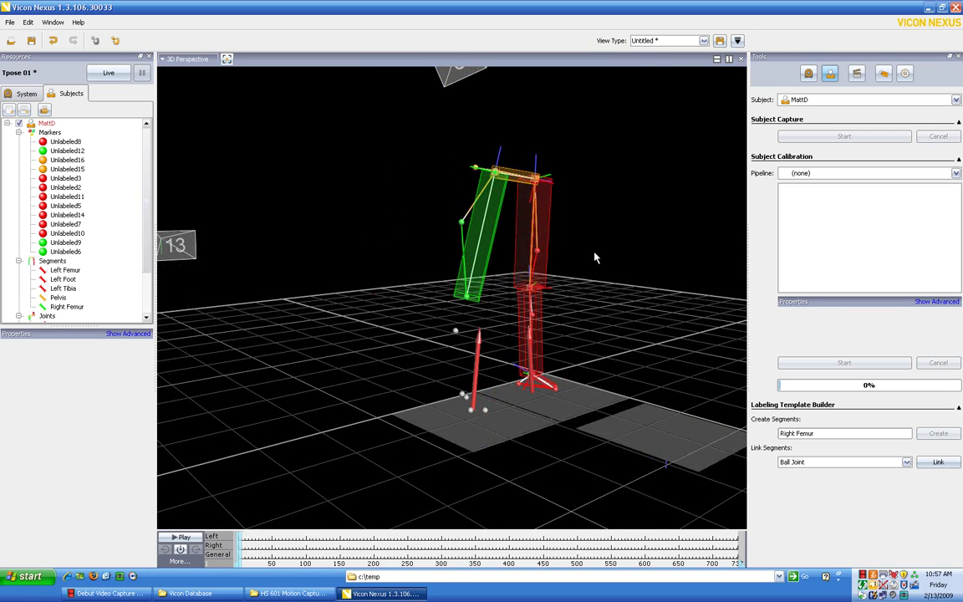
pyautogui.moveTo(598, 259); pyautogui.dragTo(471, 264)
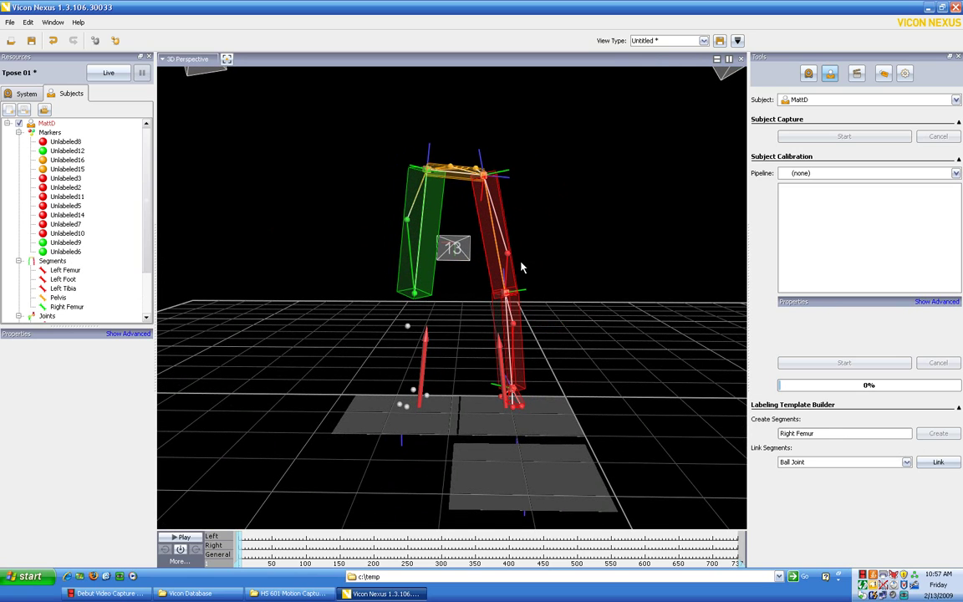
pyautogui.moveTo(629, 243); pyautogui.dragTo(644, 259)
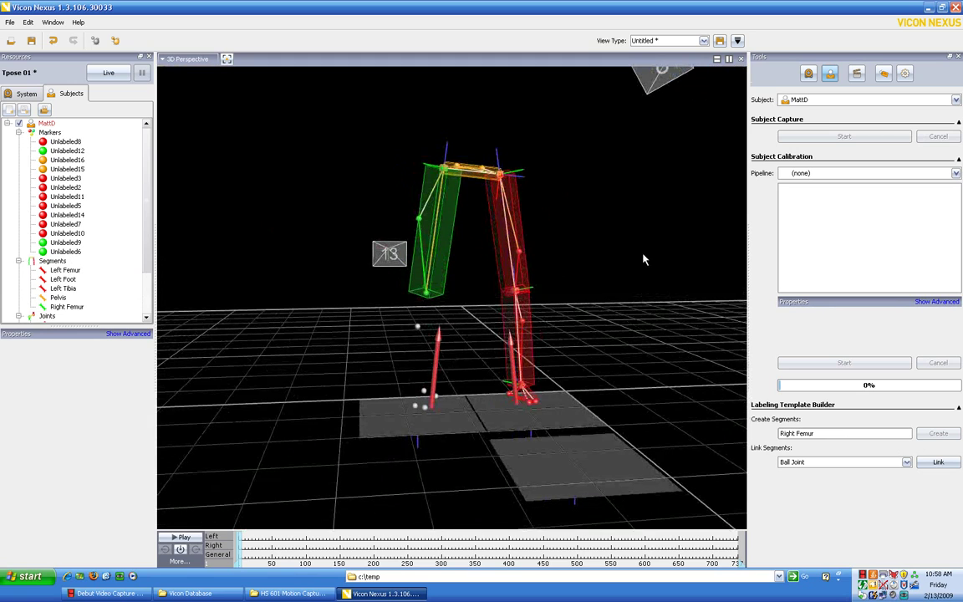
# Step: Name the new segment Right Tibia and pick the right knee marker plus a lower shank marker
pyautogui.click(838, 435)
pyautogui.write('Tibia')
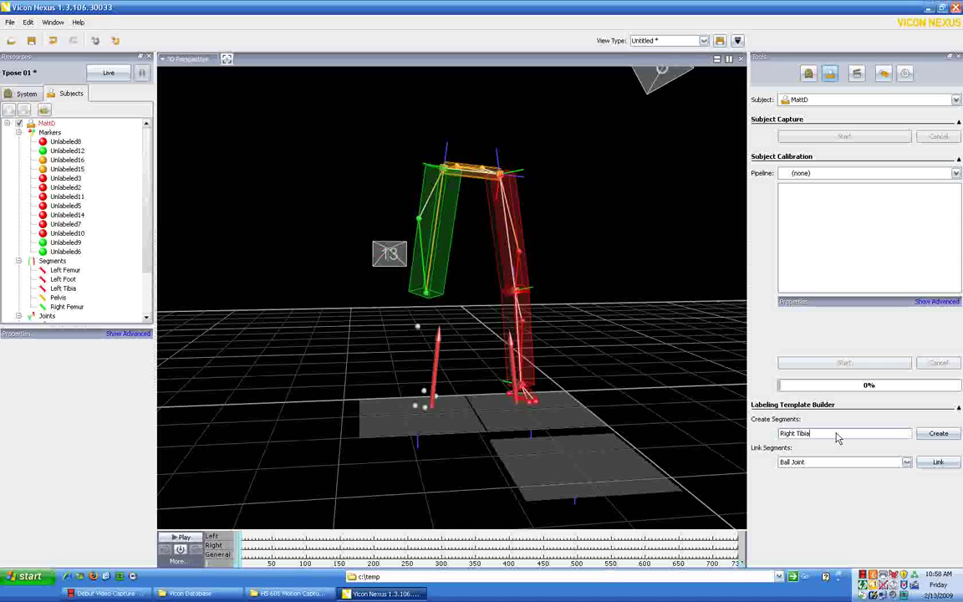
pyautogui.click(940, 433)
pyautogui.click(427, 295)
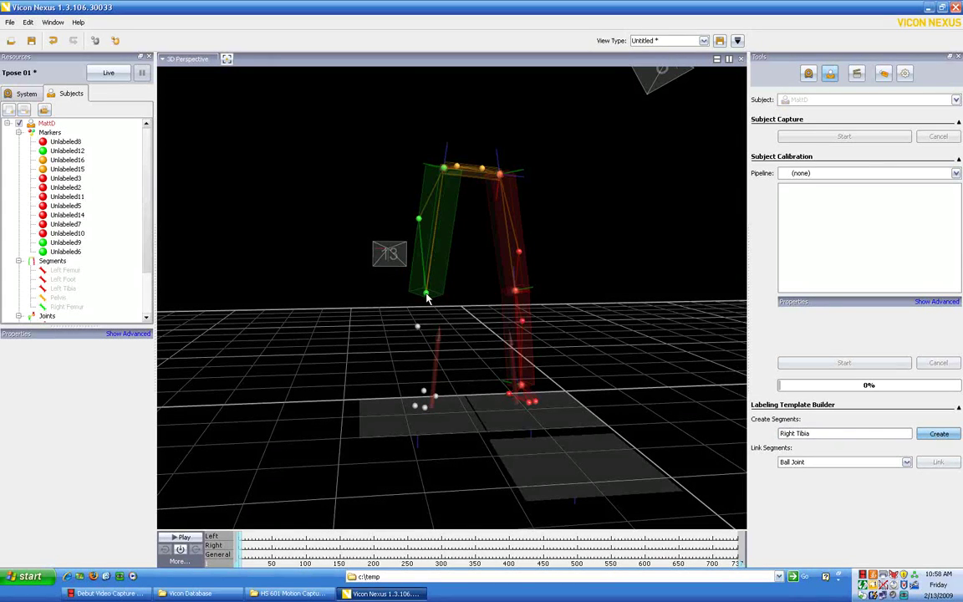
pyautogui.click(424, 393)
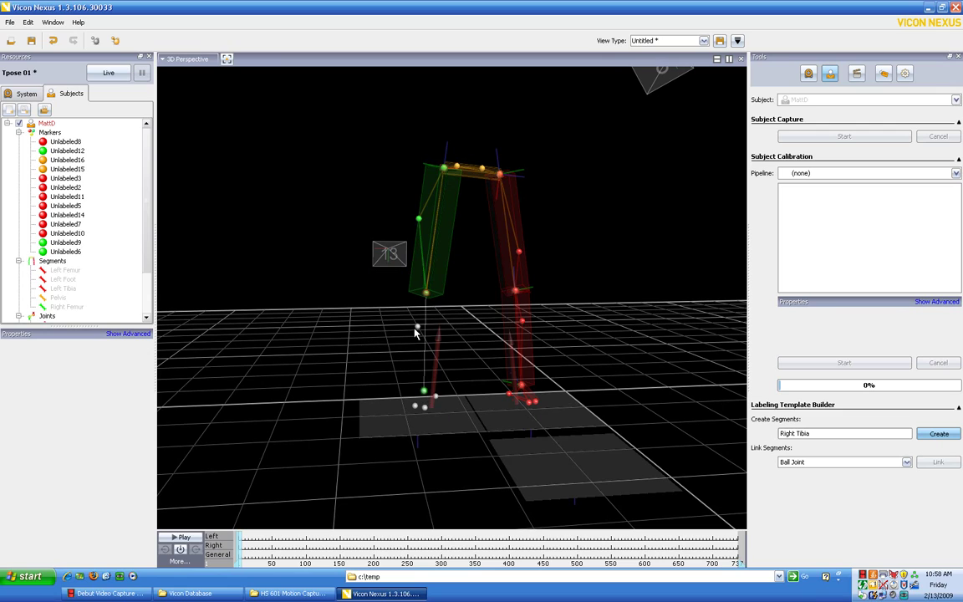